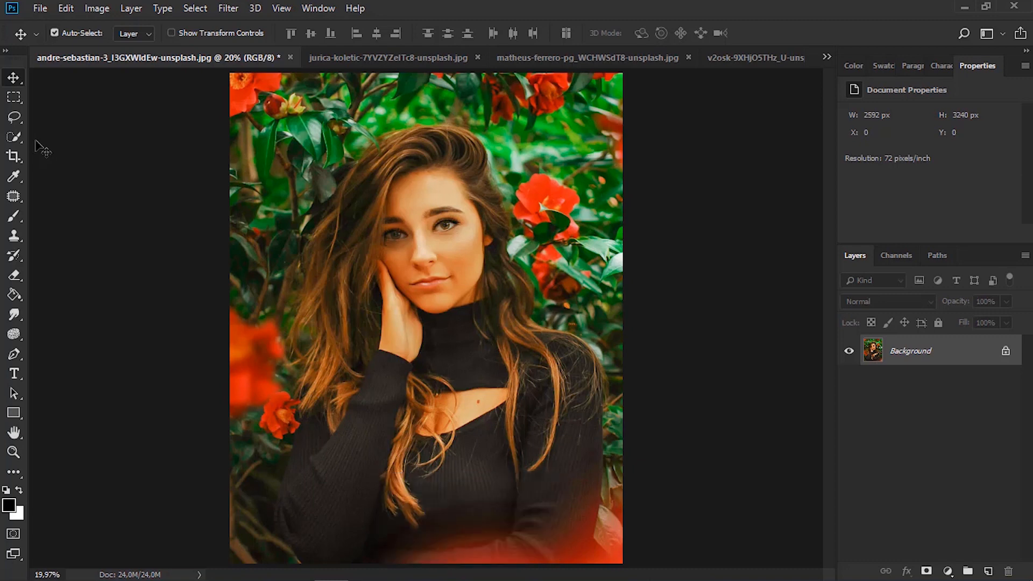
Duplicate the Background layer of the woman's portrait
click(16, 310)
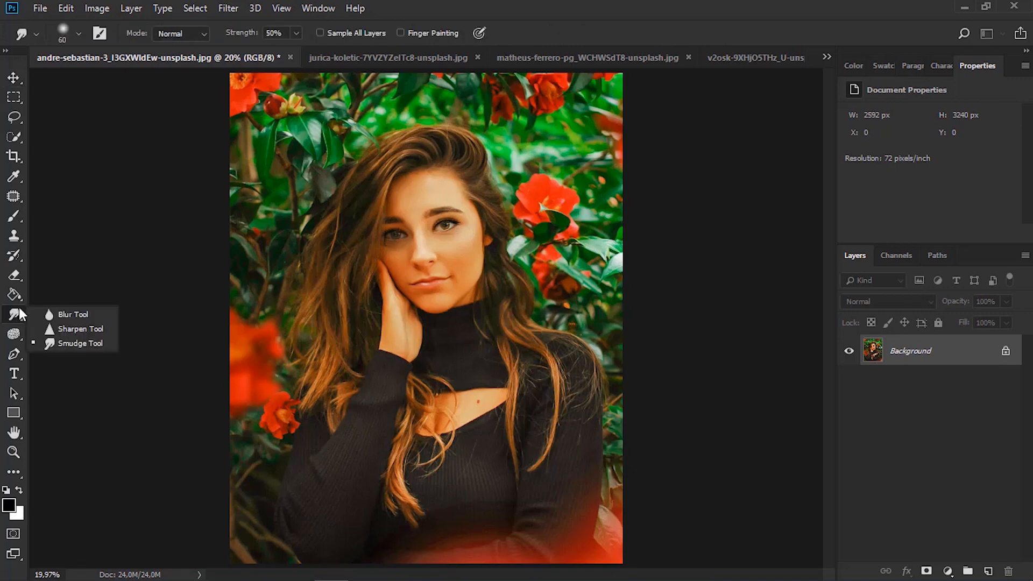
click(101, 309)
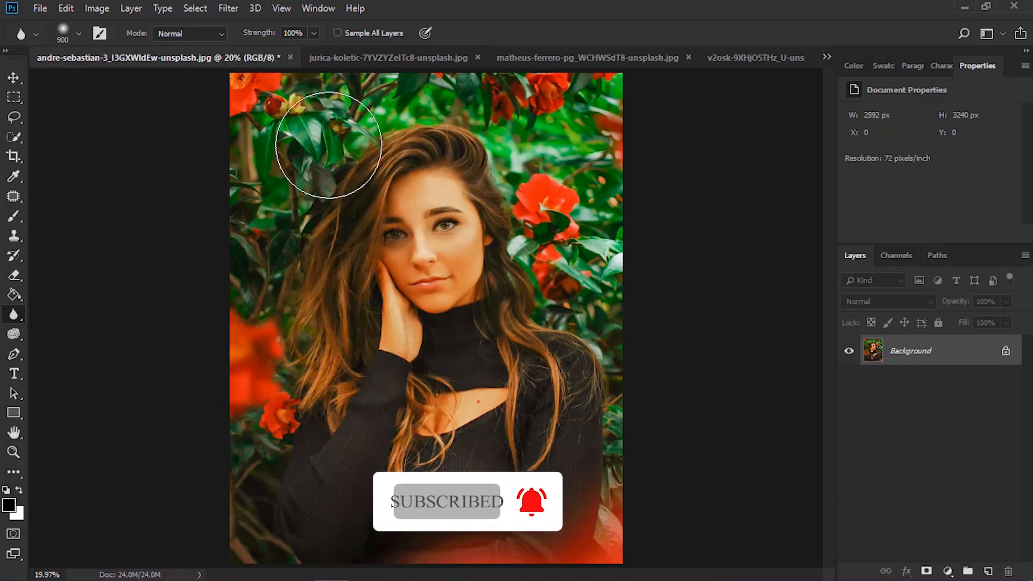
key(z)
click(325, 129)
click(323, 131)
scroll(193, 166, up, 3)
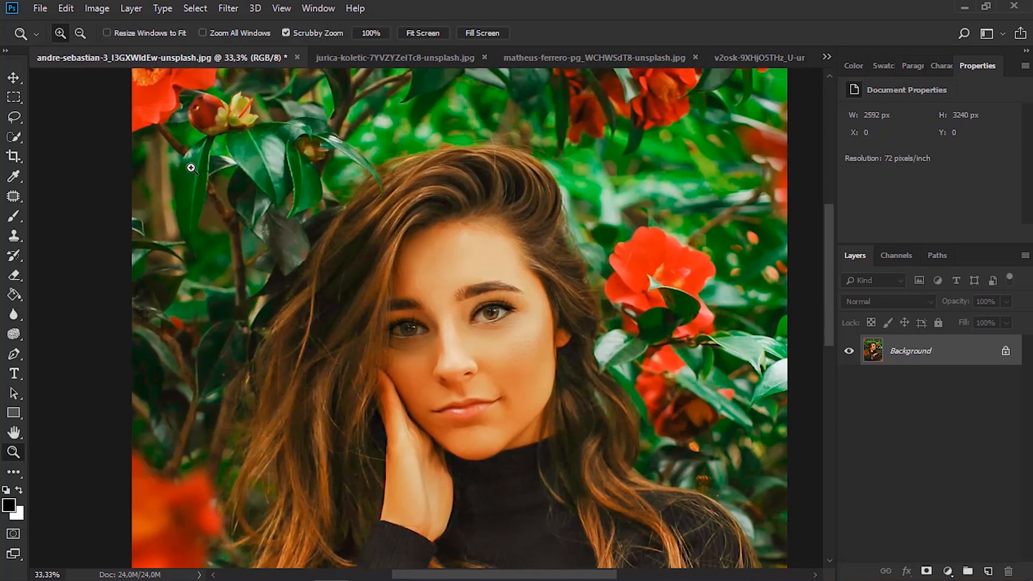
click(15, 76)
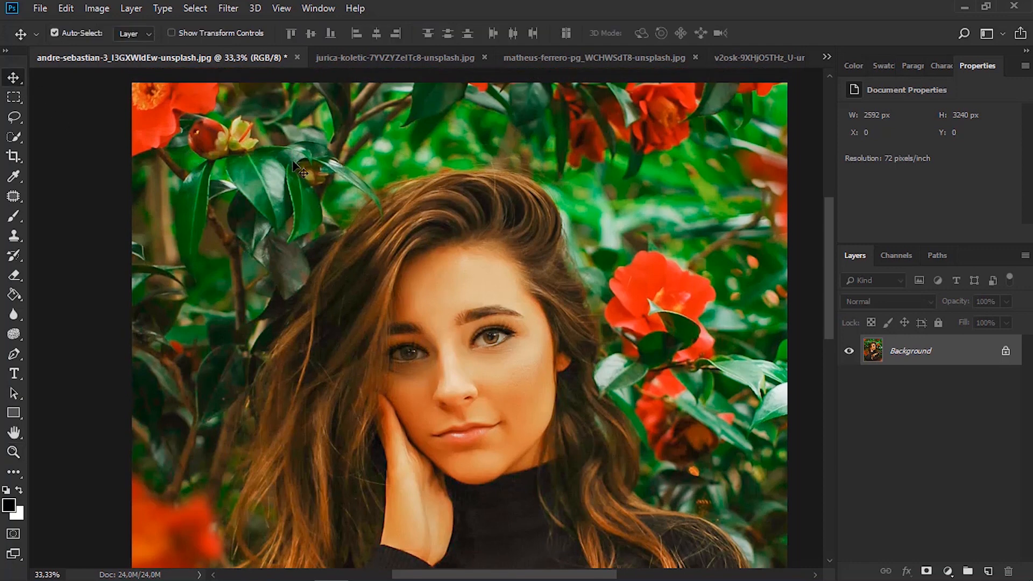
drag(948, 350, 988, 571)
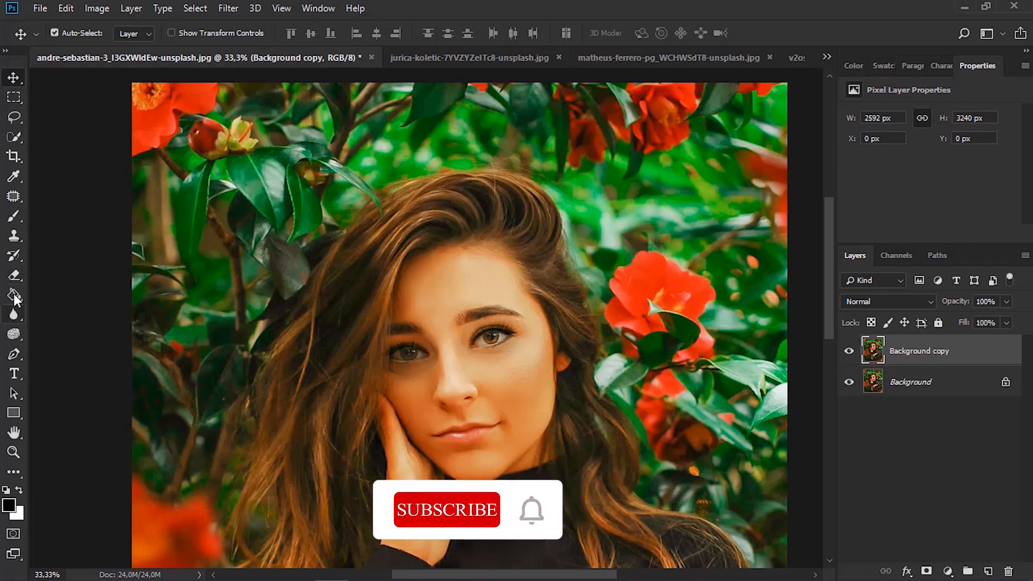
Activate the Blur tool for working on the Background copy layer
click(14, 334)
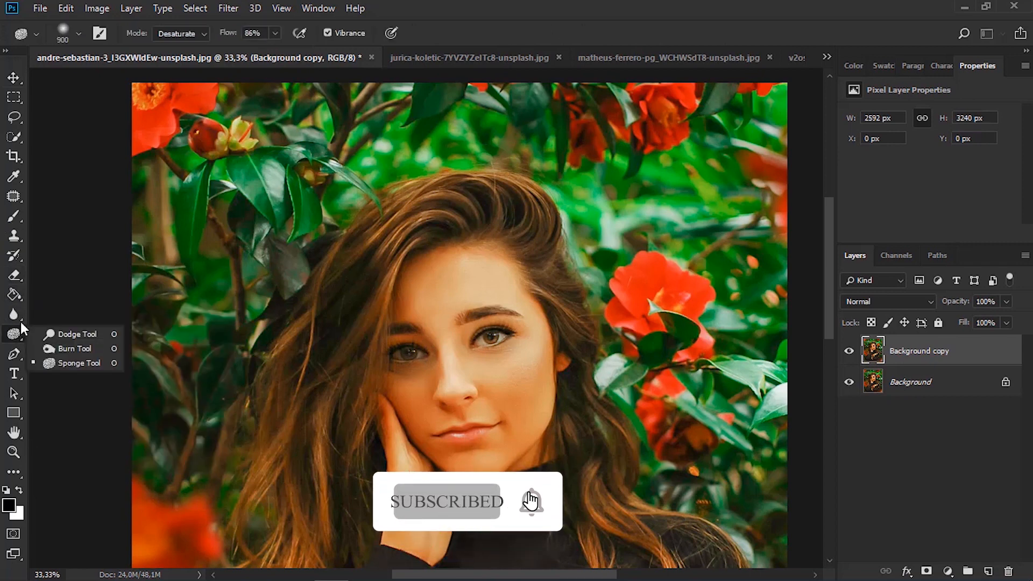
click(14, 314)
click(79, 318)
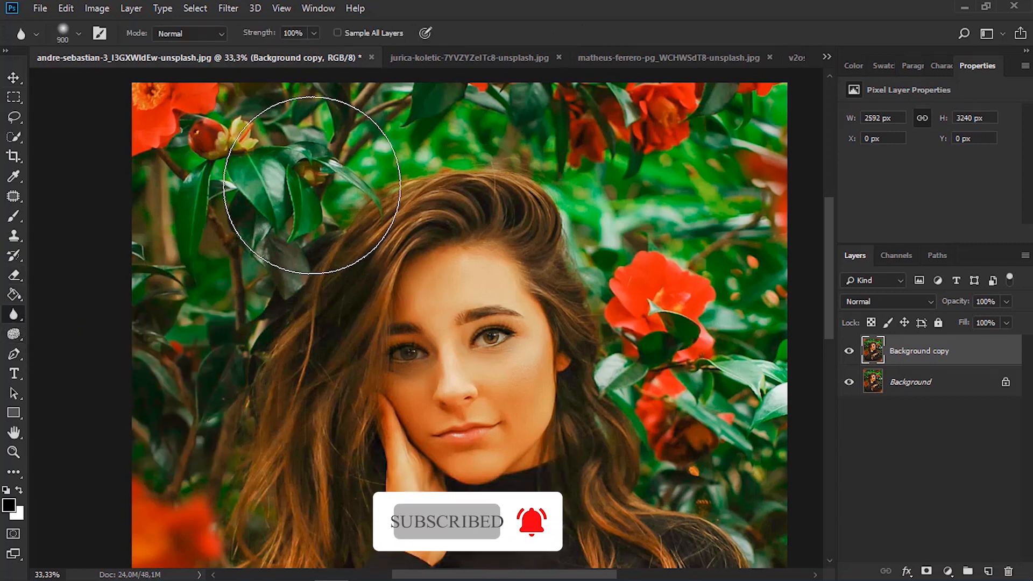
click(76, 33)
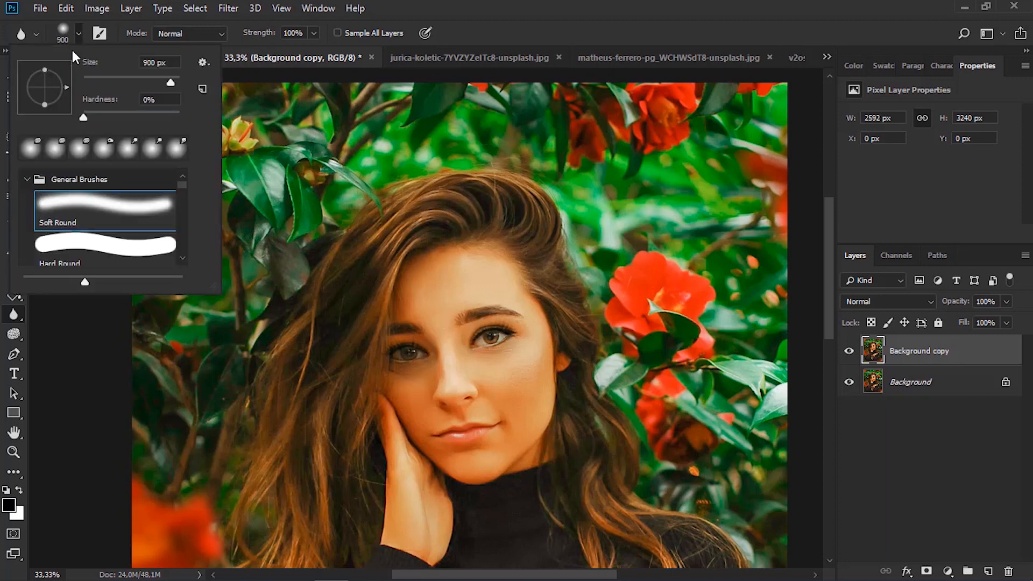
click(37, 155)
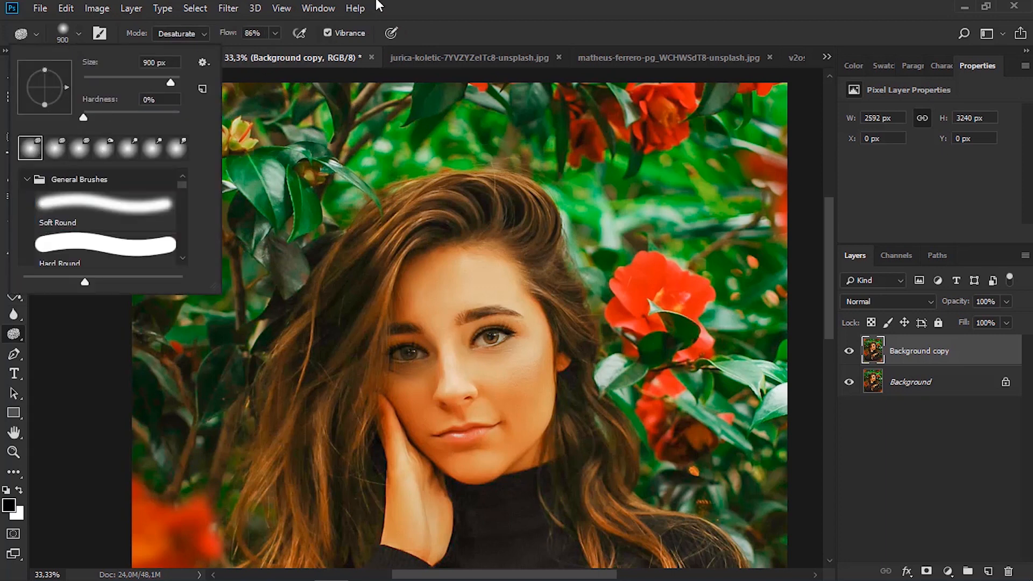
click(450, 2)
click(15, 314)
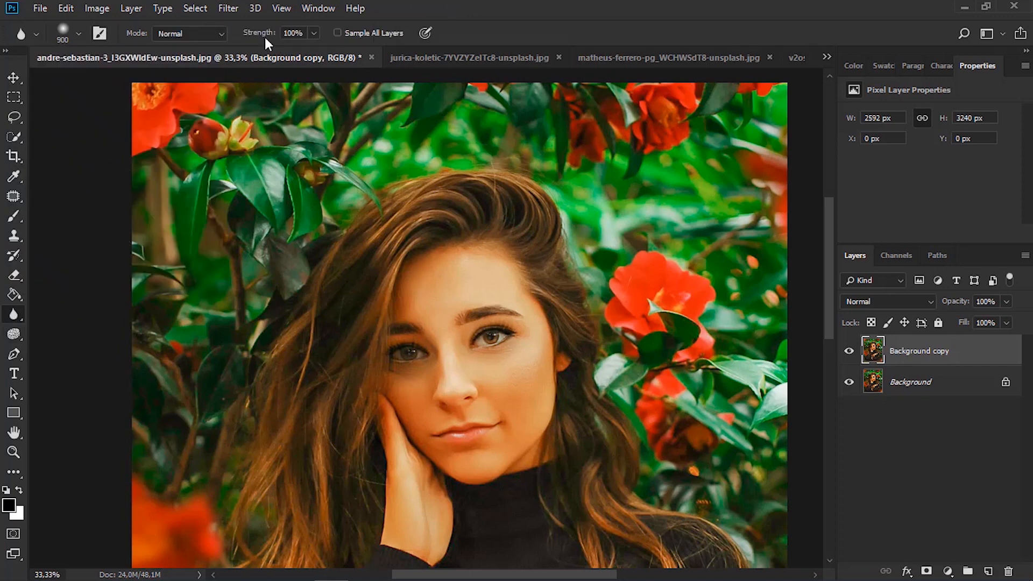
click(315, 33)
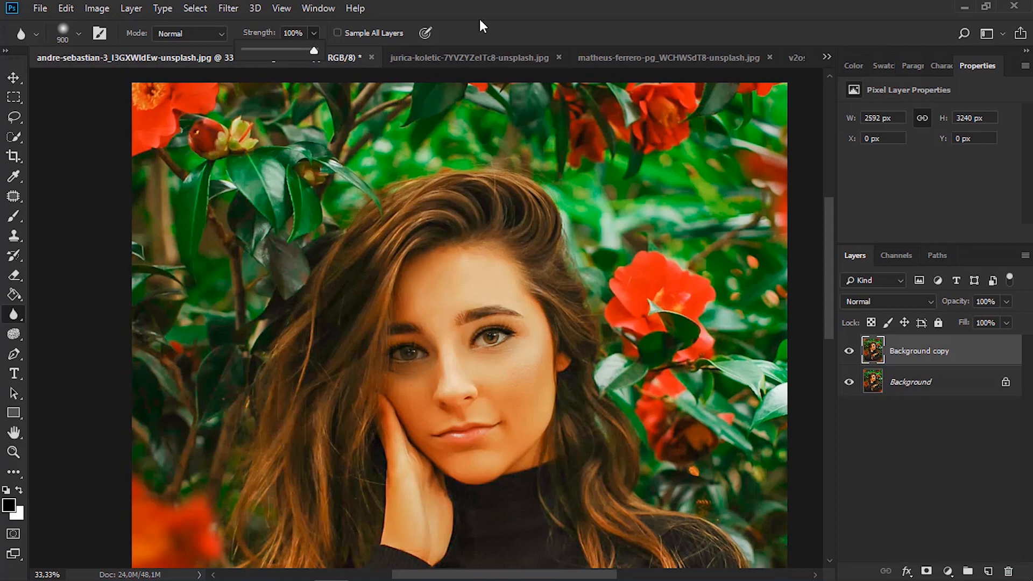
click(499, 13)
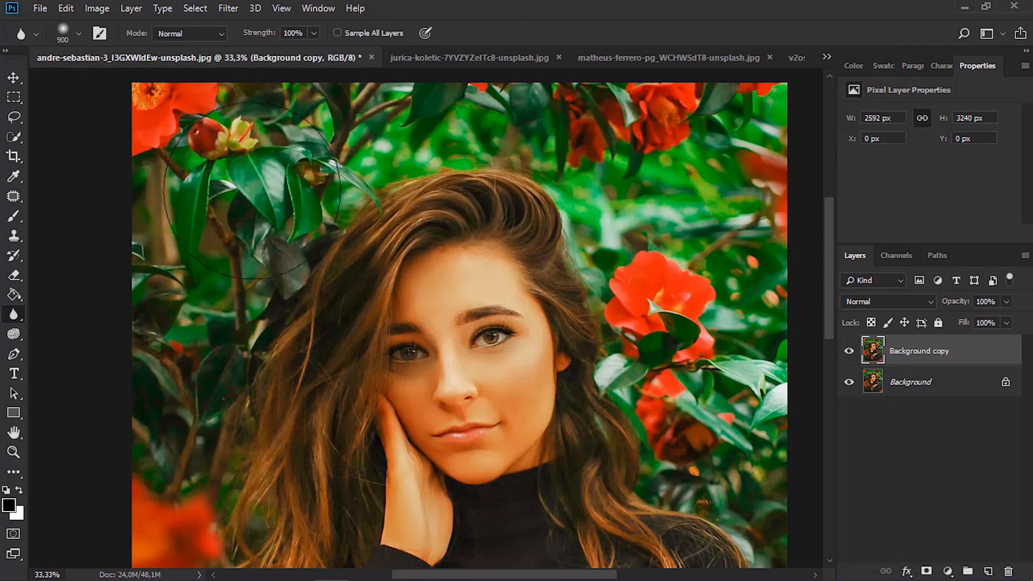
key(z)
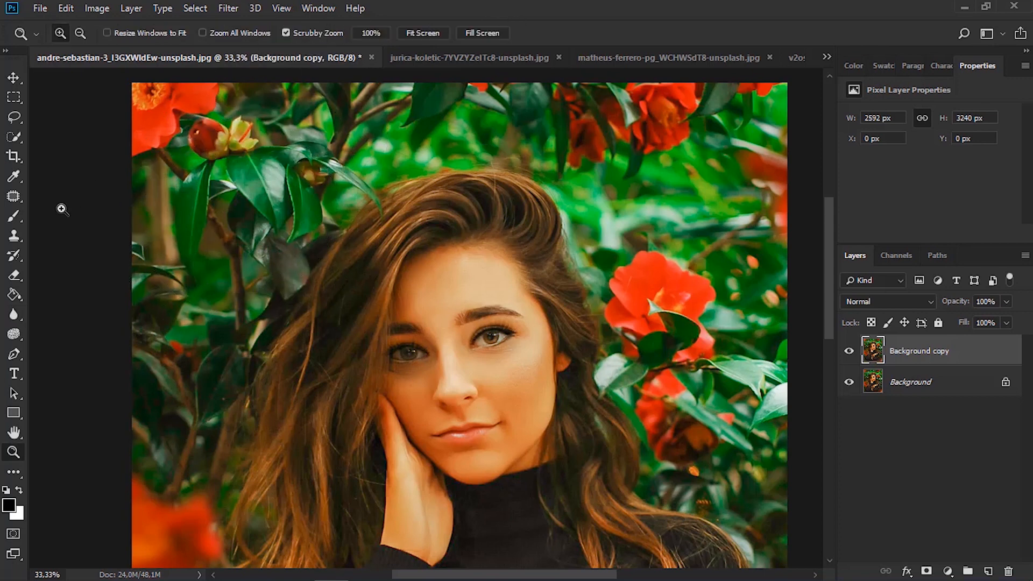
click(14, 312)
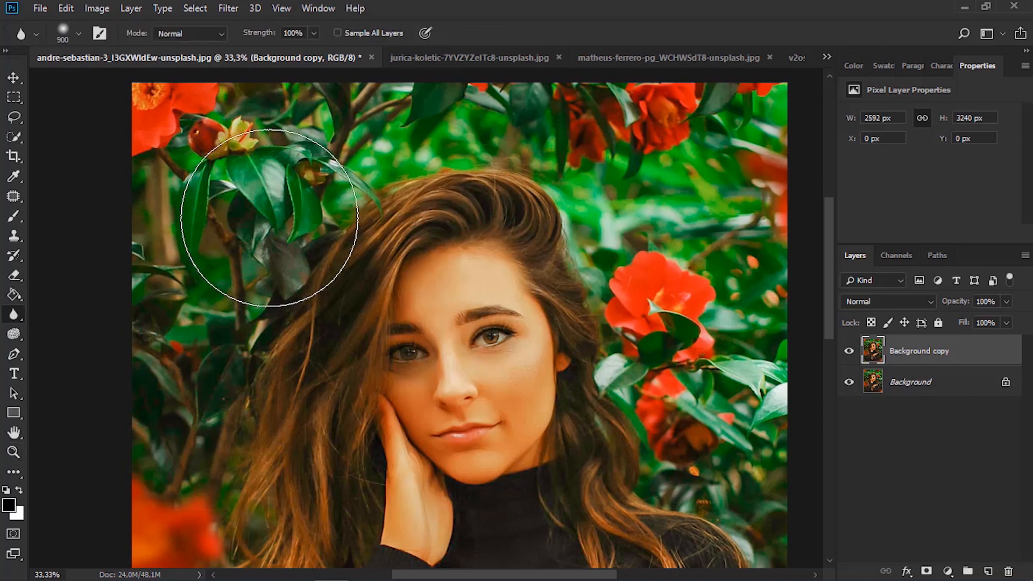
Blur the leaves and flowers around the woman on the Background copy layer with a 600 px brush
key(bracketleft)
key(bracketleft)
key(bracketleft)
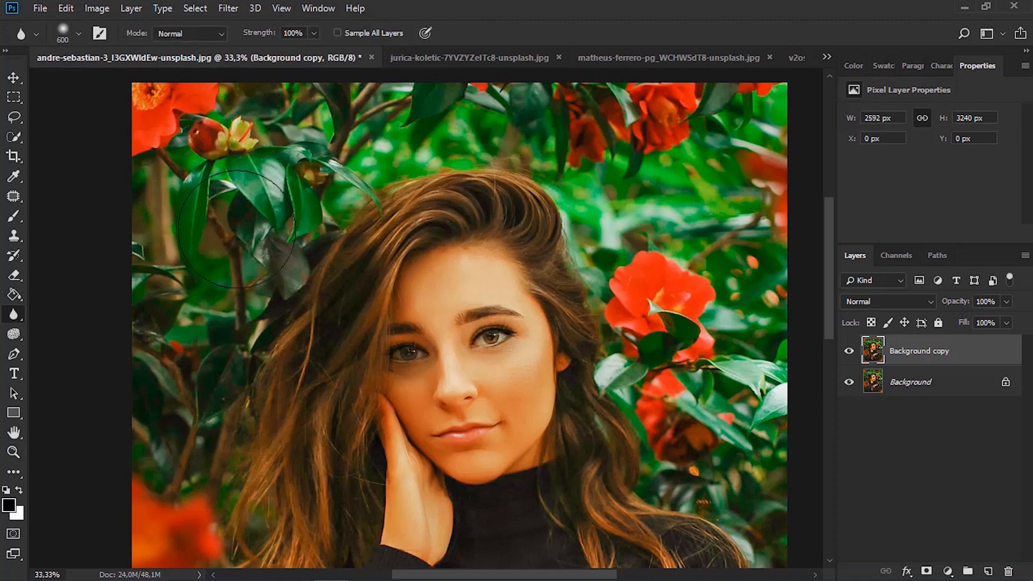
mouse_move(237, 229)
mouse_down()
mouse_move(353, 176)
mouse_move(283, 152)
mouse_move(305, 195)
mouse_up()
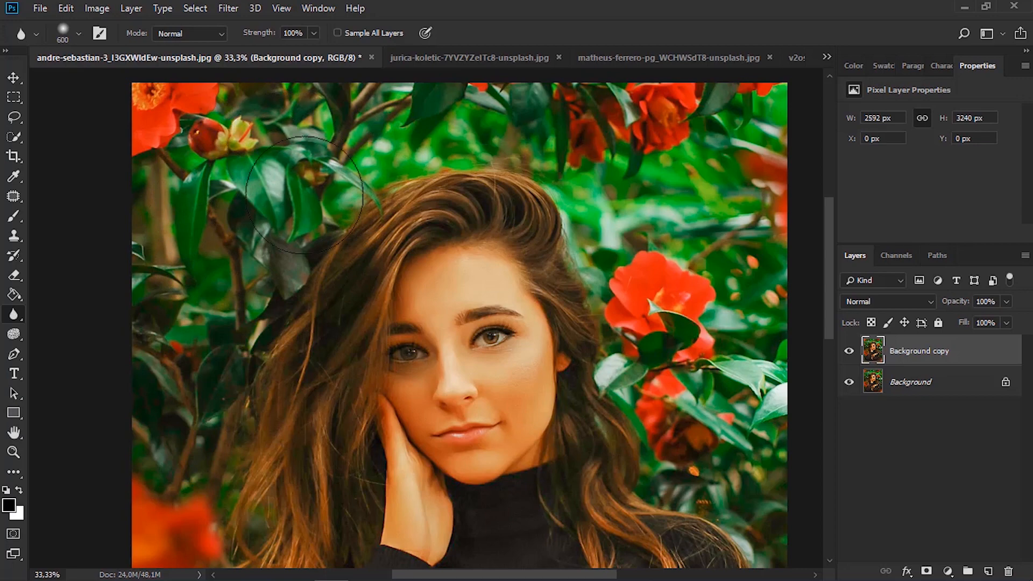
scroll(305, 195, up, 5)
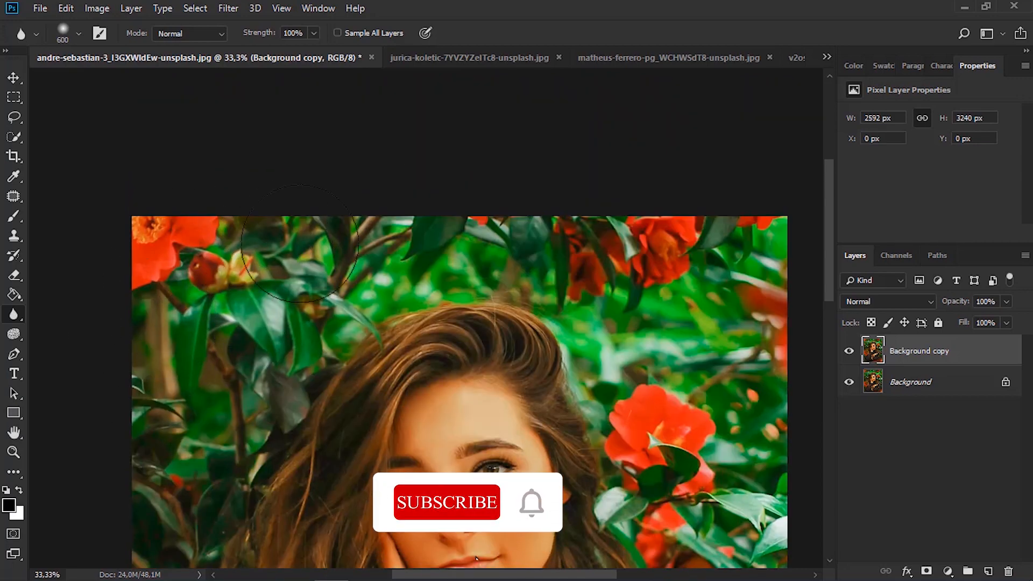
scroll(299, 243, down, 4)
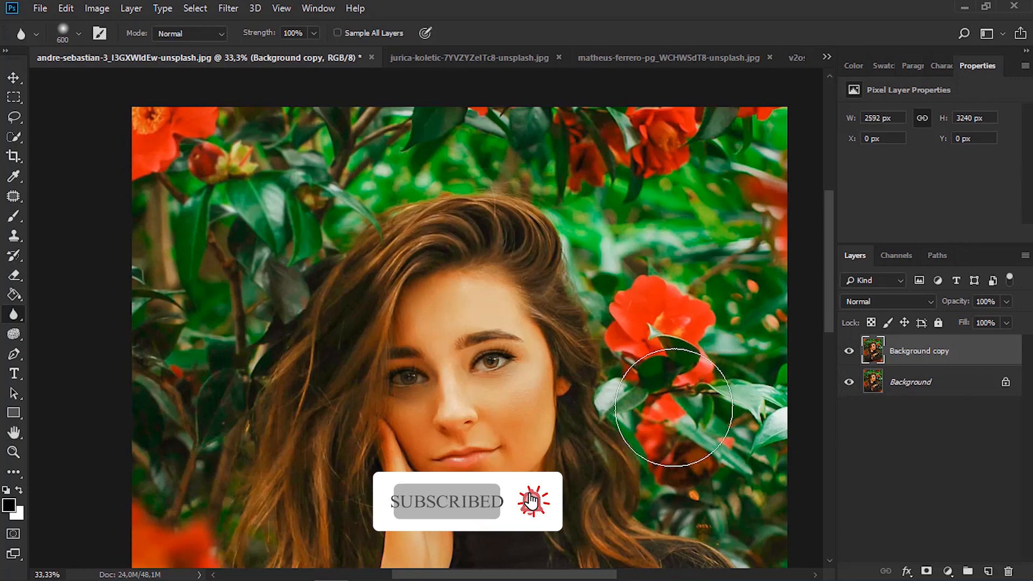
scroll(738, 393, down, 3)
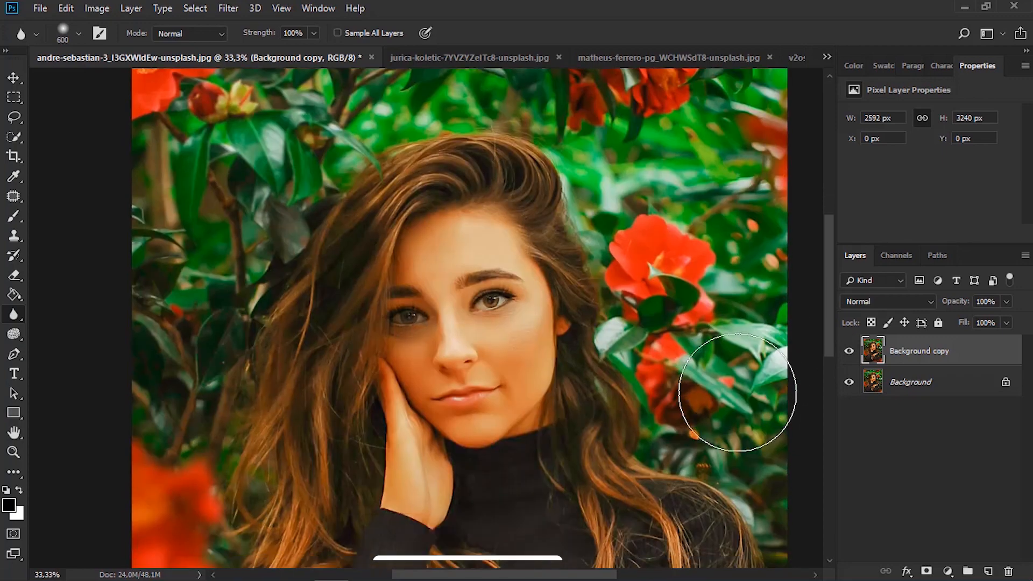
scroll(139, 328, down, 3)
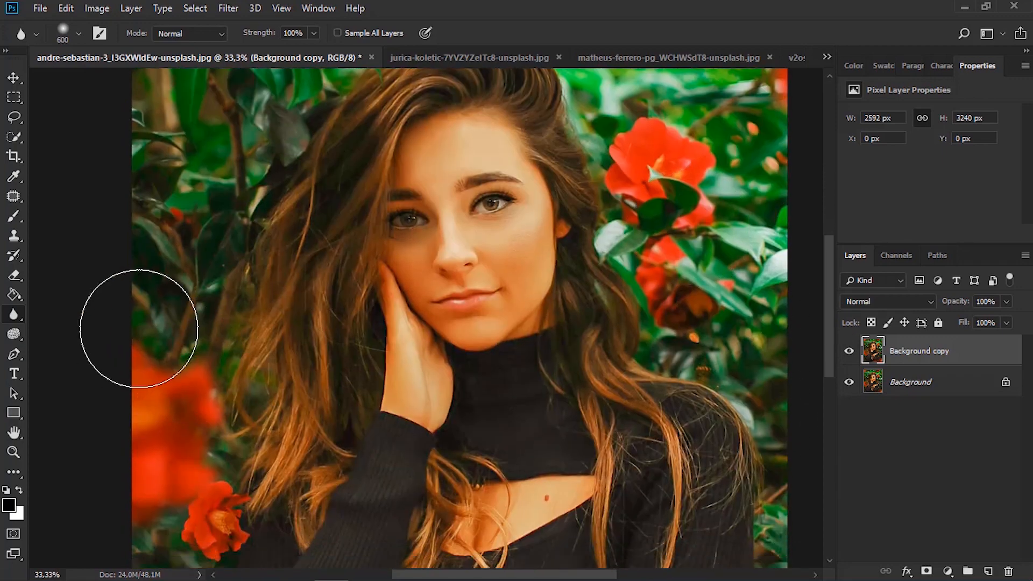
scroll(178, 204, up, 2)
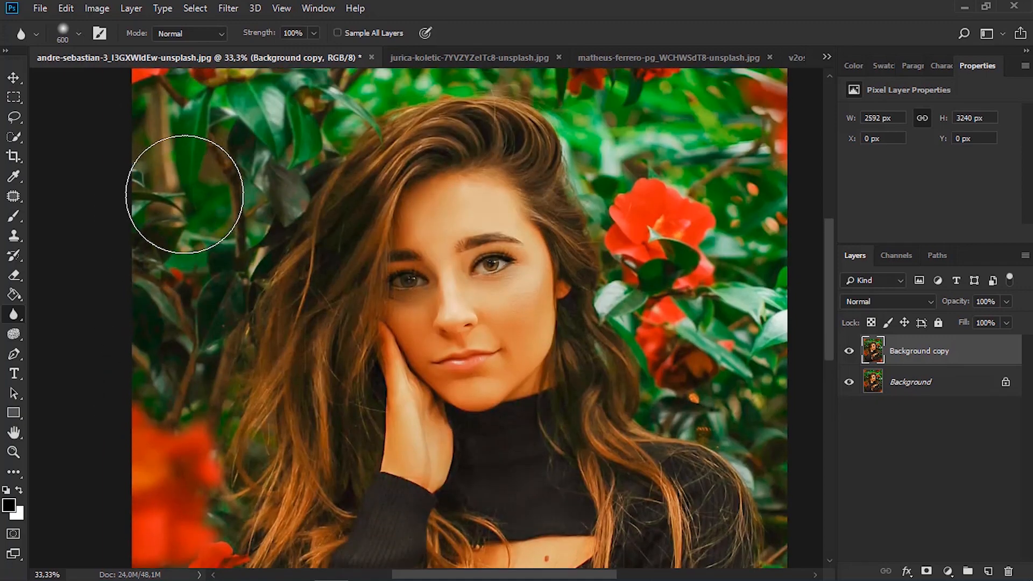
scroll(184, 194, up, 3)
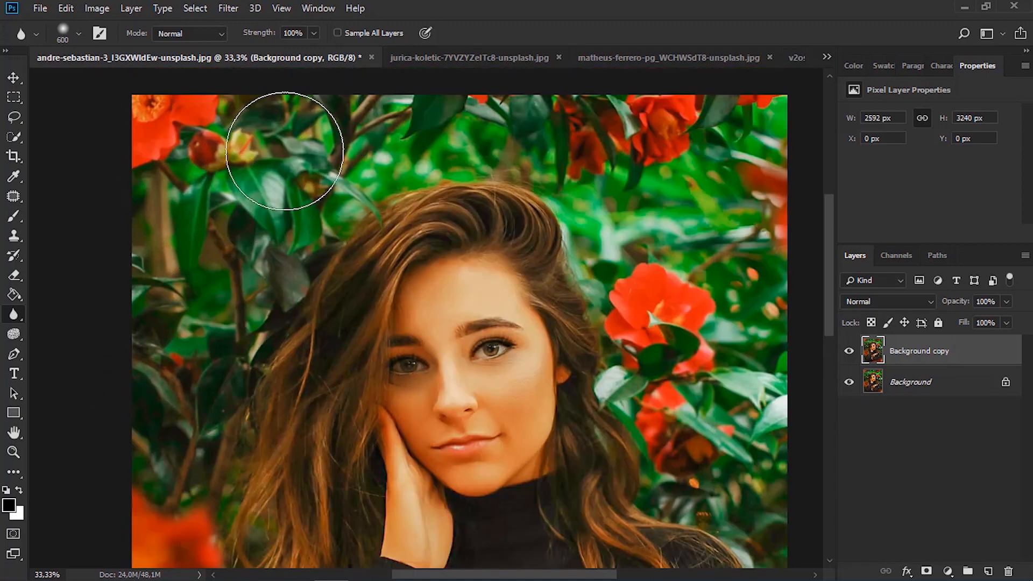
Compare the blurred background with the original by hiding and reshowing the Background copy layer
click(11, 79)
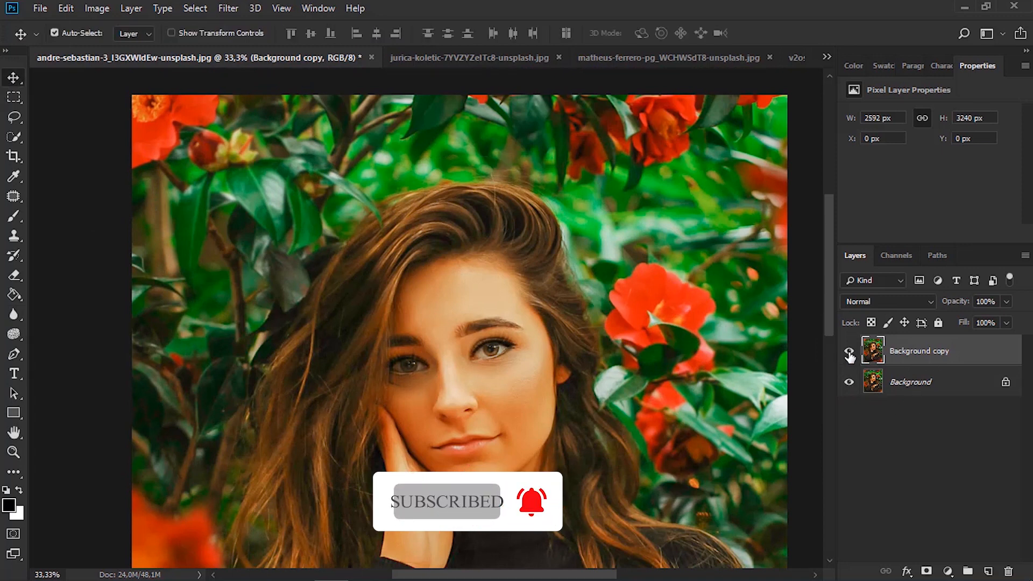
click(849, 353)
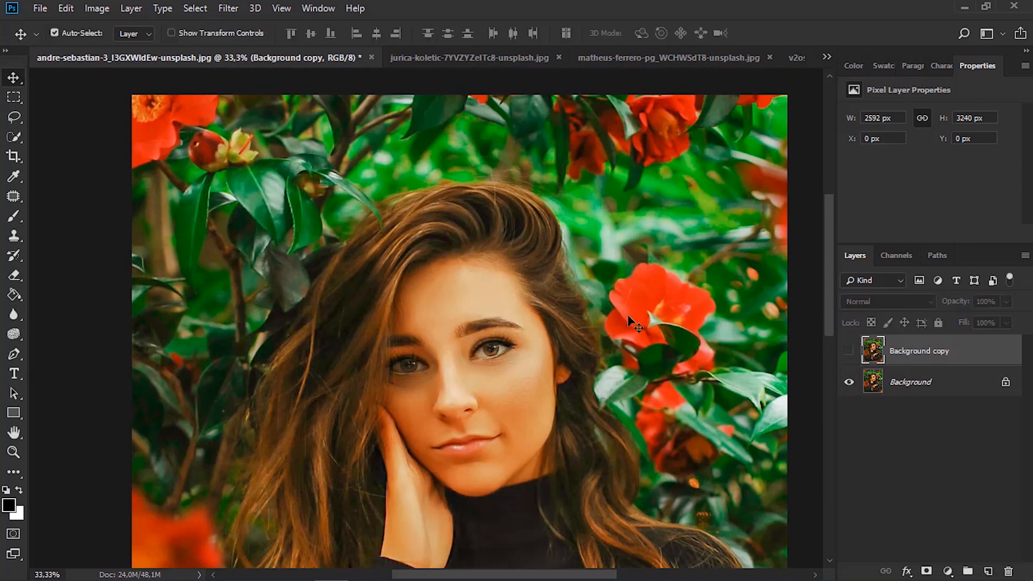
click(850, 352)
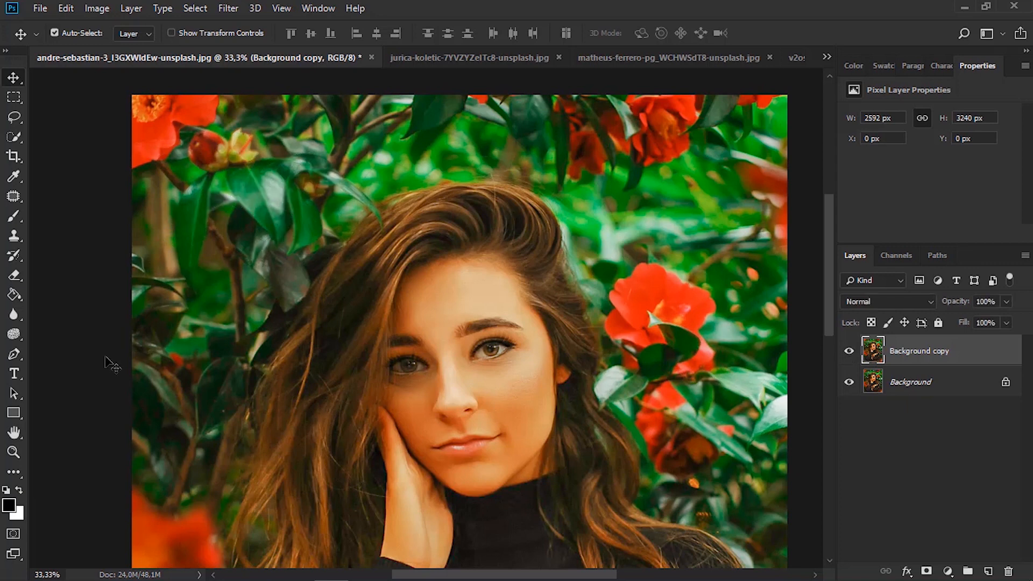
Set up the Sharpen tool in the man's portrait document with the first recent brush and a strength of 40%
click(15, 321)
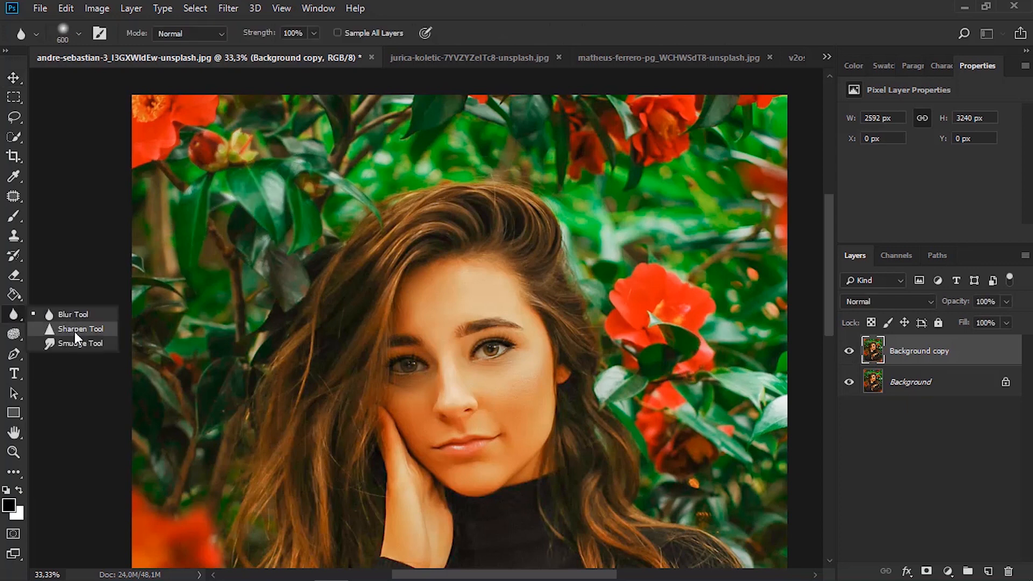
click(77, 330)
click(439, 58)
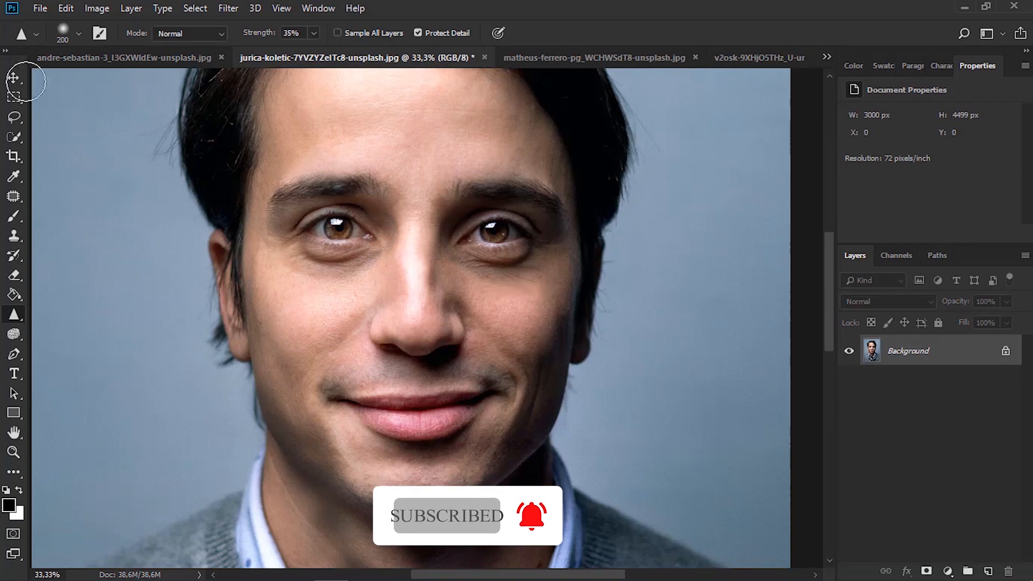
click(79, 33)
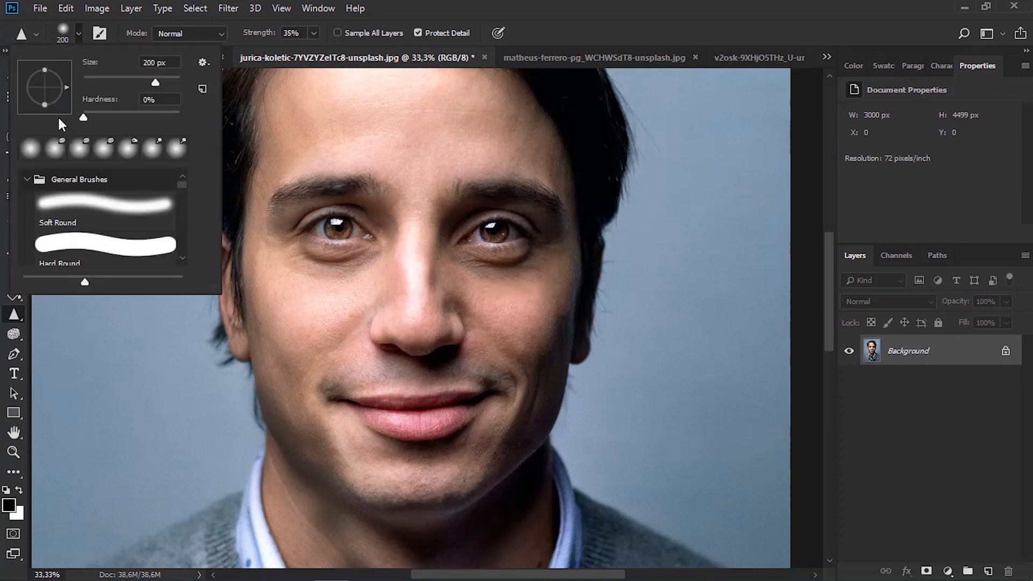
click(31, 152)
click(408, 1)
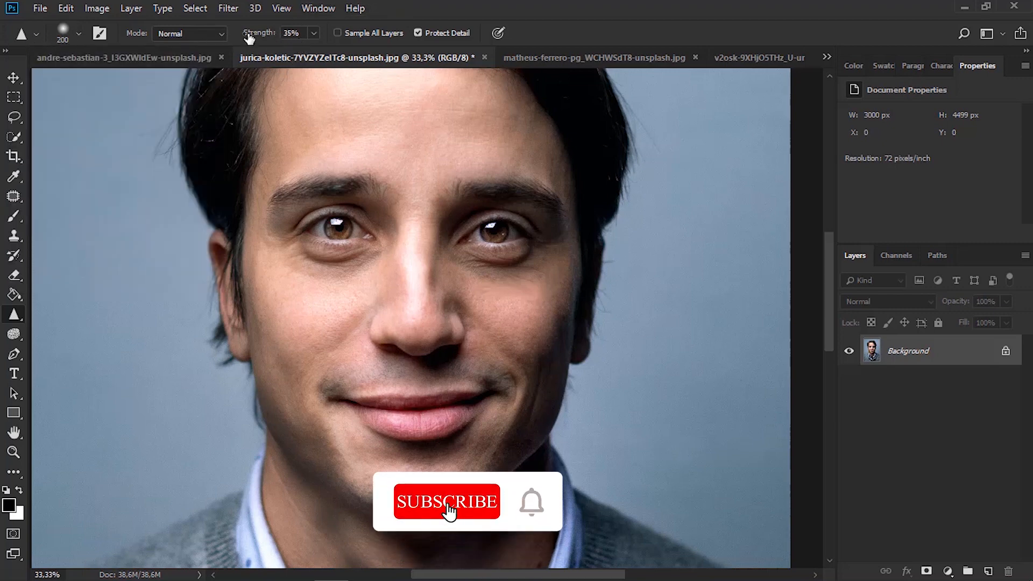
drag(313, 33, 318, 50)
click(402, 141)
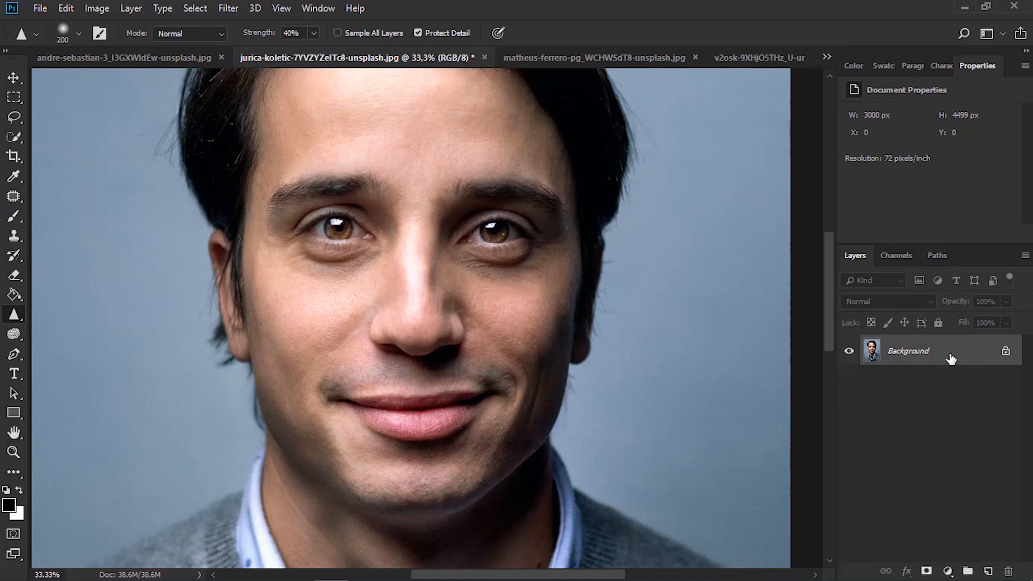
Duplicate the Background layer of the man's portrait and sharpen the skin on his cheek beside the nose
drag(951, 358, 990, 570)
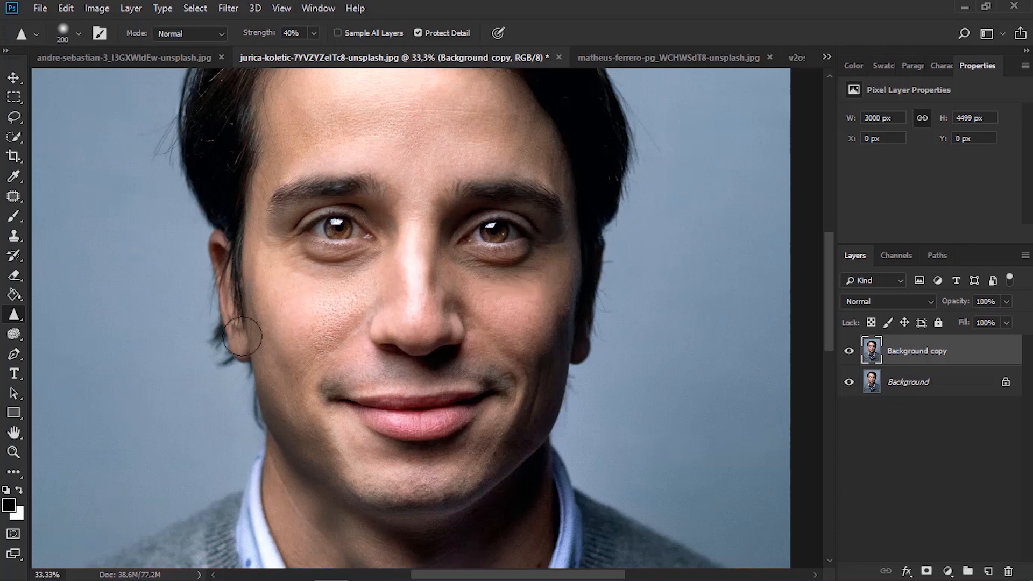
Compare the sharpened skin with the original by hiding and reshowing the Background copy layer, and view the whole portrait
click(849, 353)
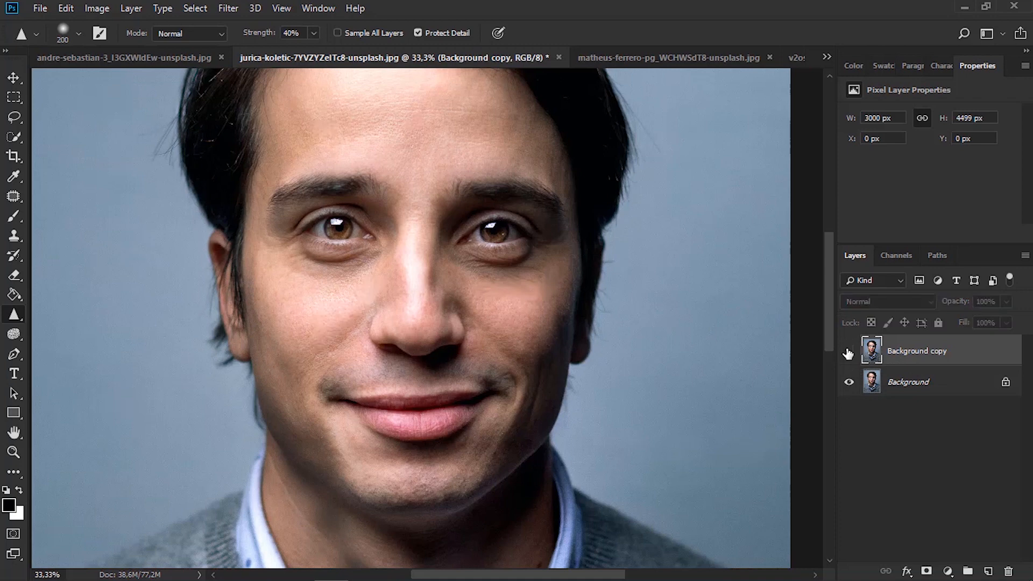
click(848, 353)
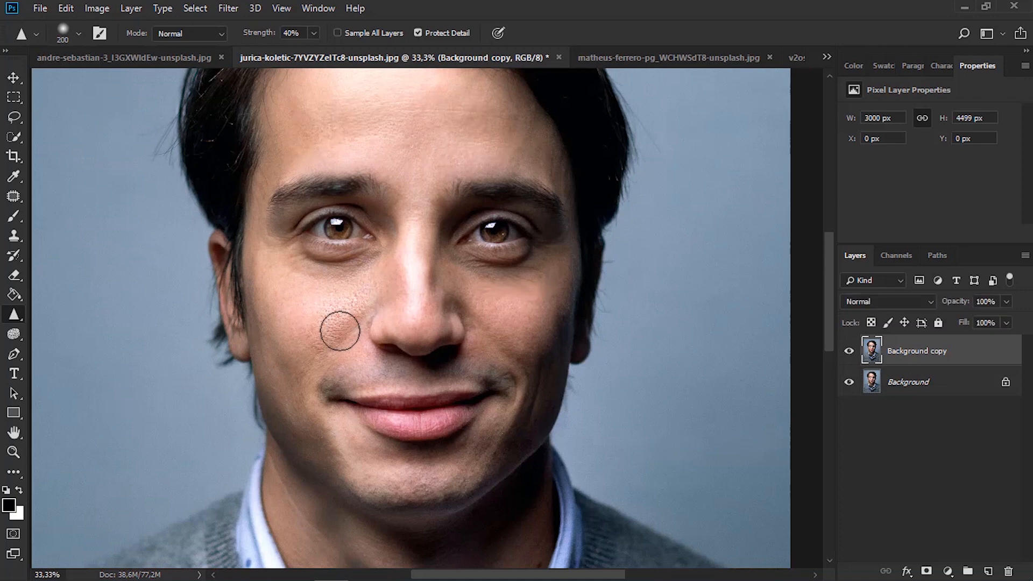
scroll(374, 214, up, 1)
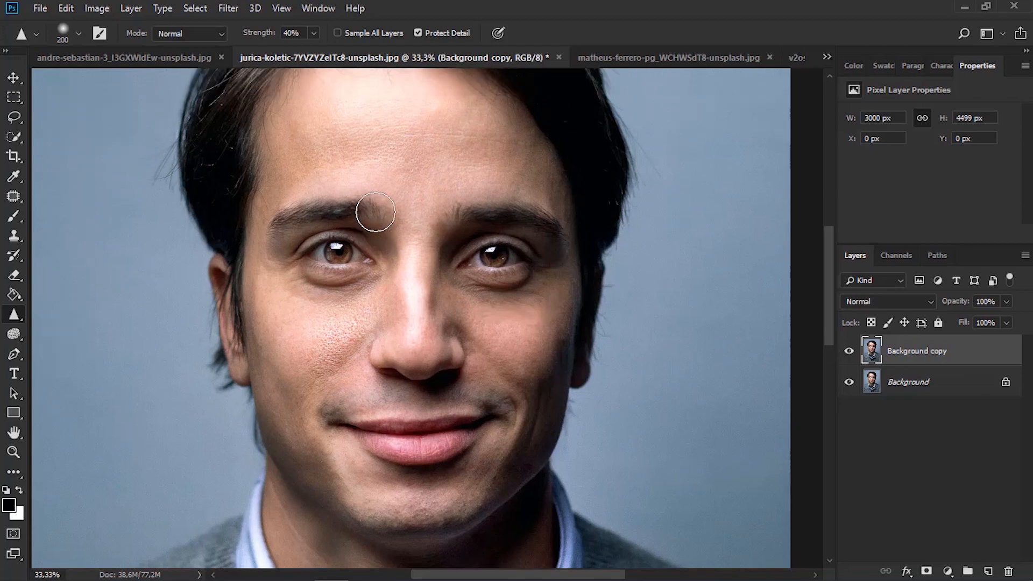
key(ctrl+0)
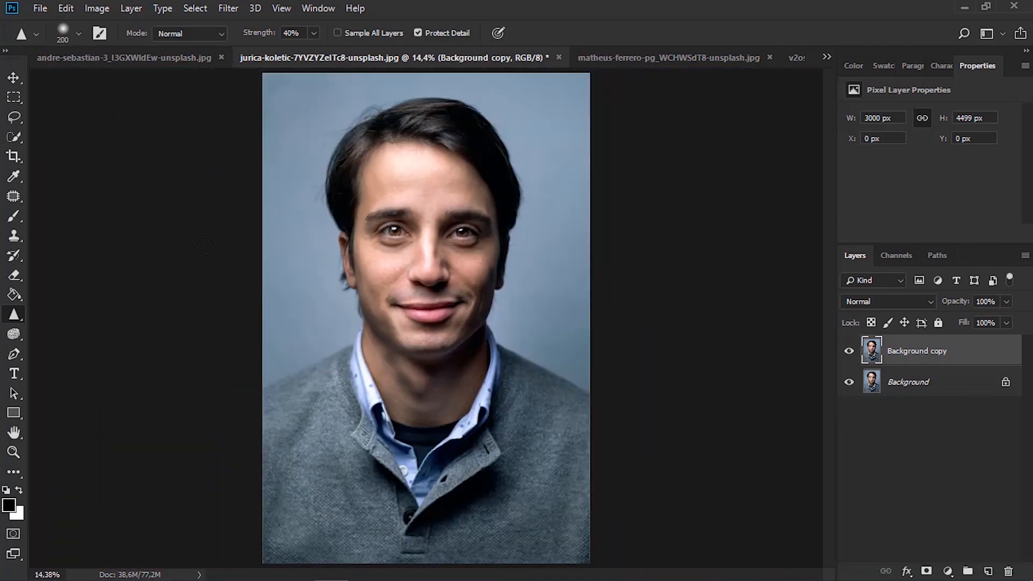
Replace the sharpened Background copy with a fresh duplicate of the Background layer and activate the Smudge tool for the man's face
right_click(5, 322)
click(85, 339)
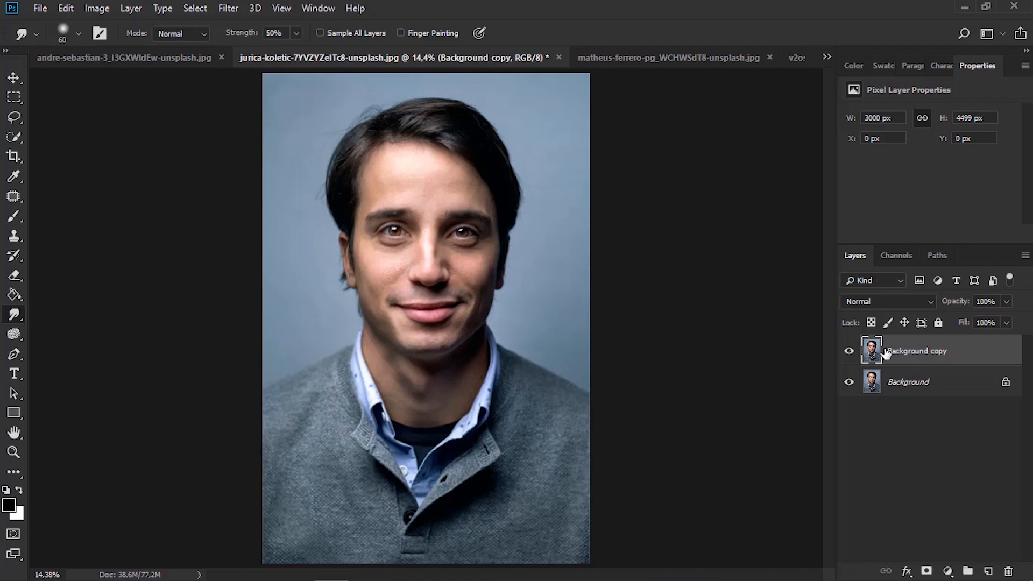
key(Delete)
drag(926, 365, 986, 570)
key(z)
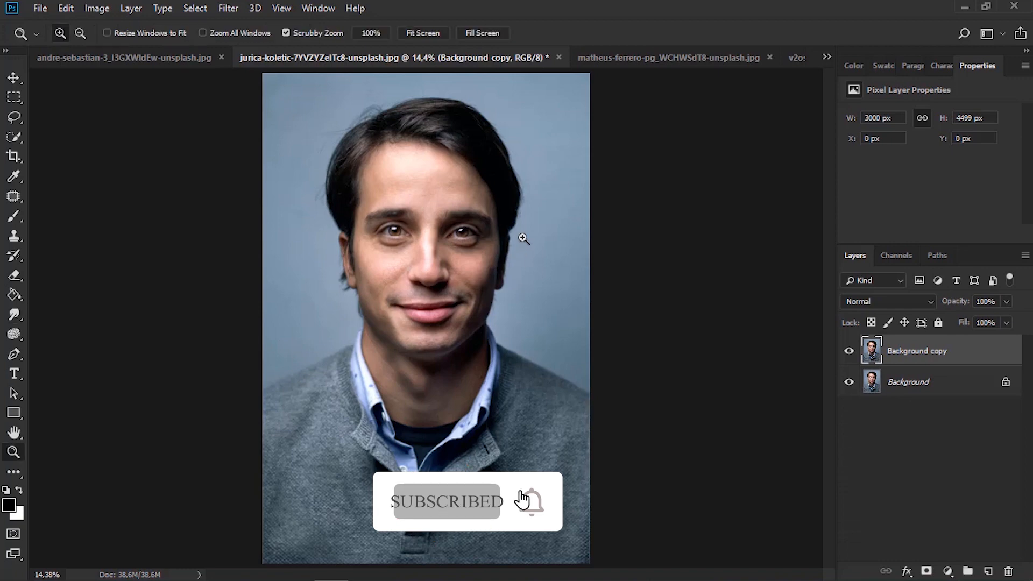
click(439, 226)
click(438, 227)
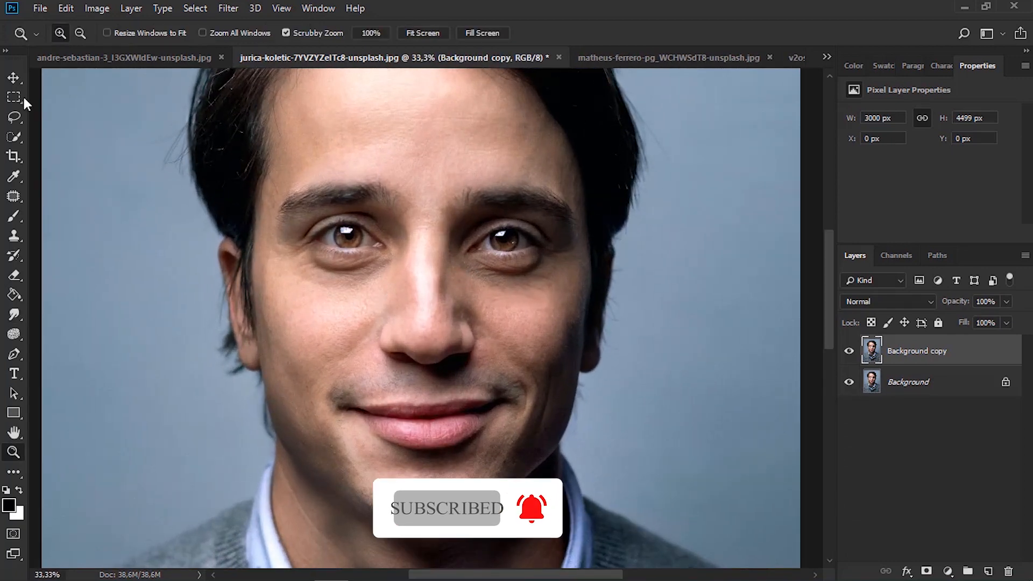
click(18, 81)
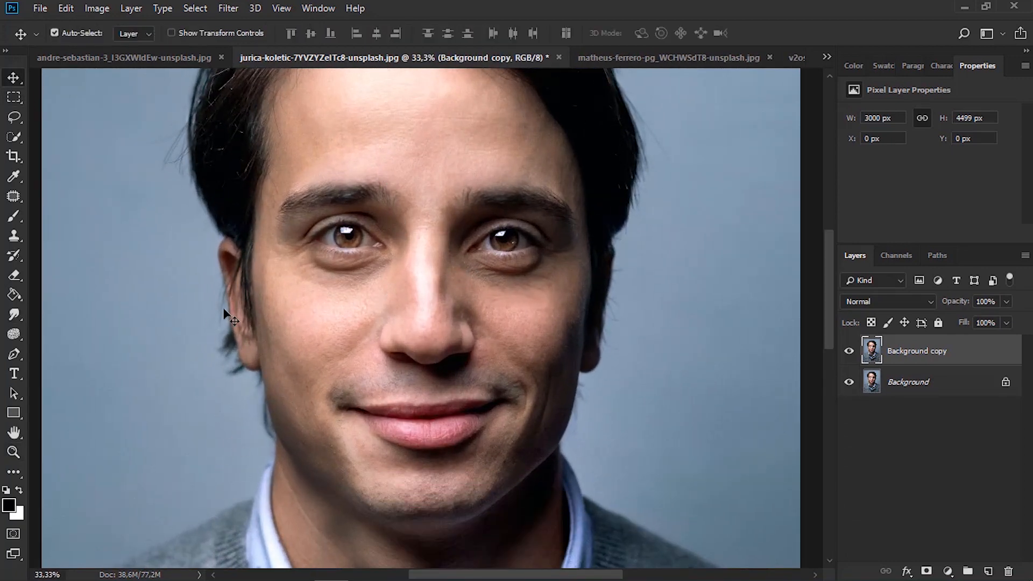
mouse_move(14, 314)
mouse_down()
mouse_move(32, 315)
mouse_move(54, 345)
mouse_up()
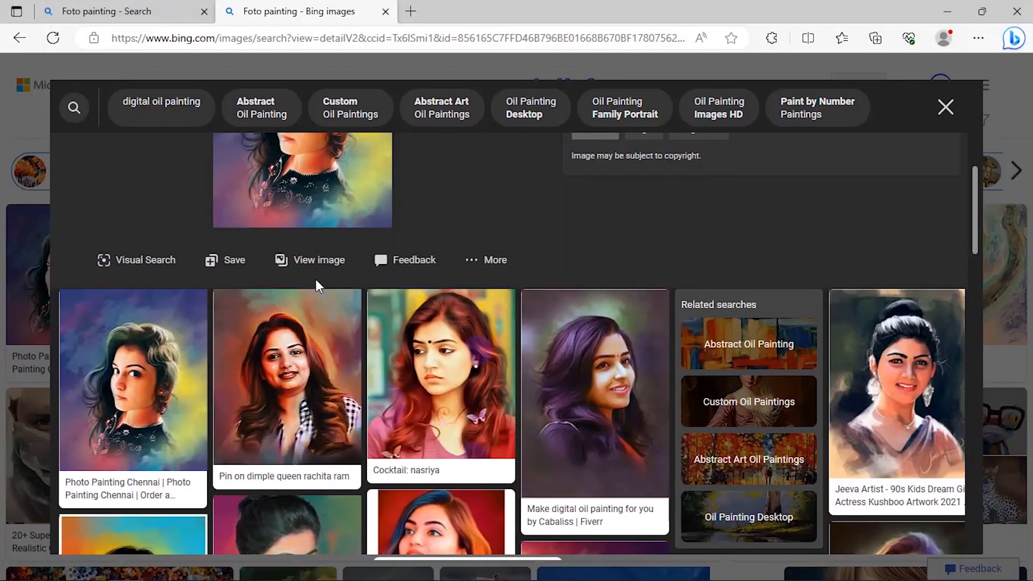
Examine the digital oil painting portraits in the Bing image results in Edge, and return to Photoshop
scroll(490, 394, down, 4)
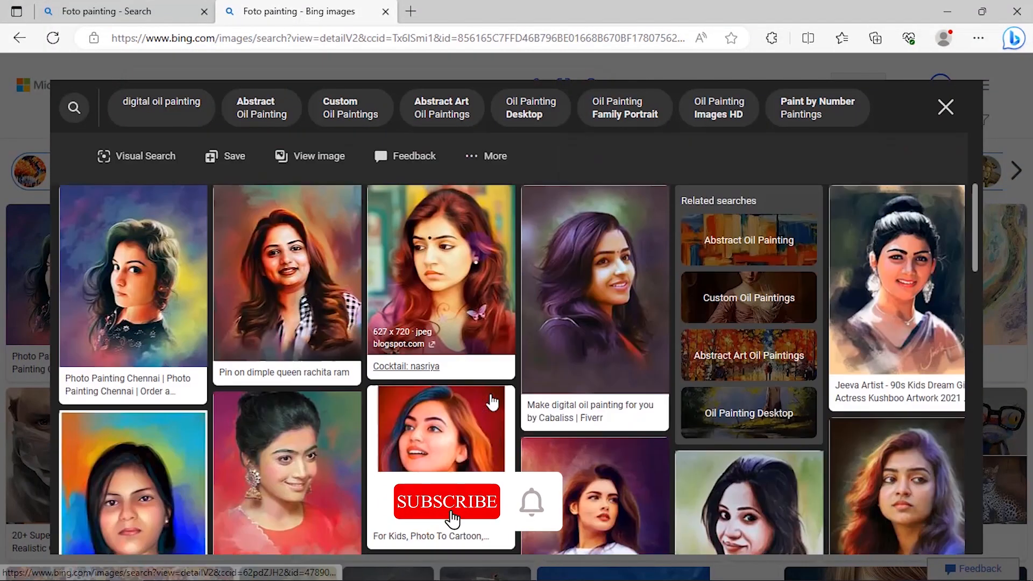
scroll(364, 374, up, 2)
scroll(366, 381, up, 4)
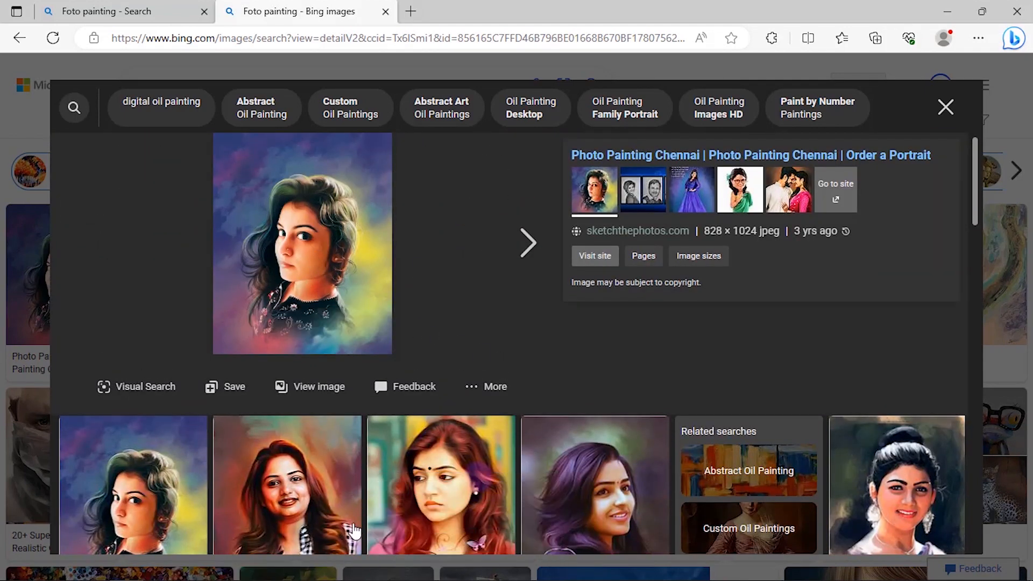
click(334, 569)
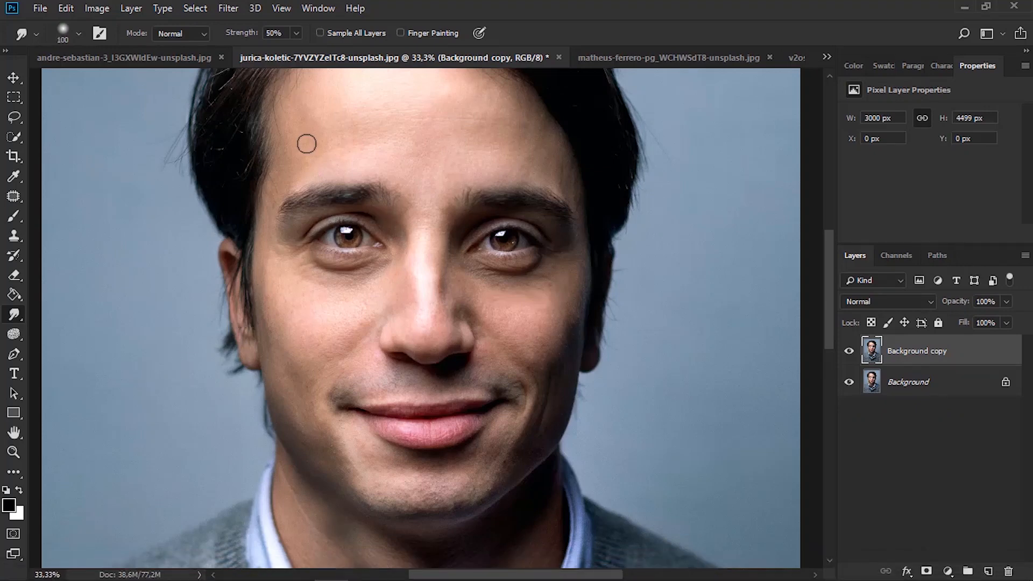
Enlarge the Smudge brush to 300 px and smudge the man's cheek between the ear, nose and mouth corner
key(bracketright)
key(bracketright)
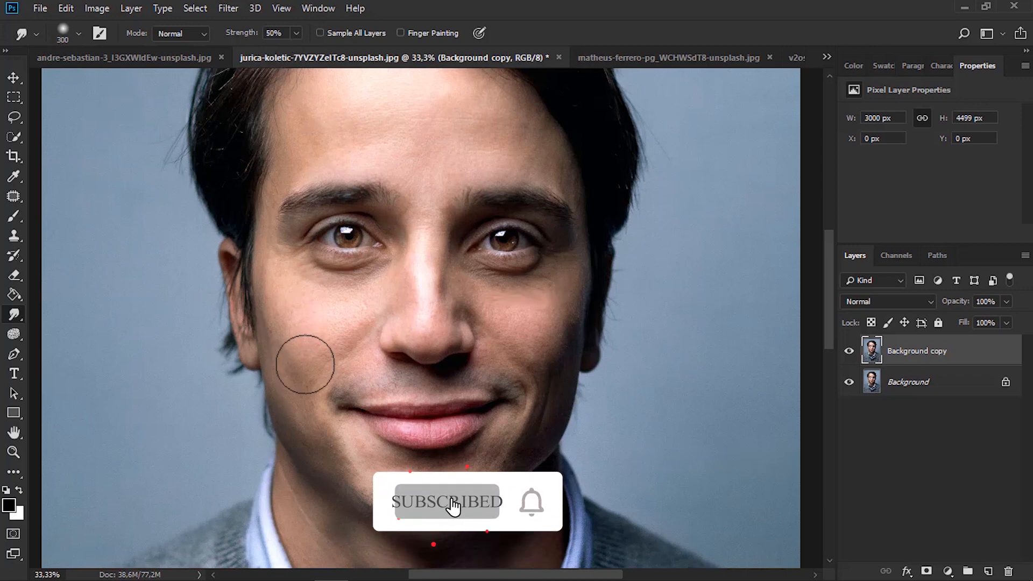
mouse_move(305, 364)
mouse_down()
mouse_move(330, 351)
mouse_move(332, 325)
mouse_move(304, 420)
mouse_move(346, 329)
mouse_move(325, 353)
mouse_move(378, 299)
mouse_move(345, 319)
mouse_up()
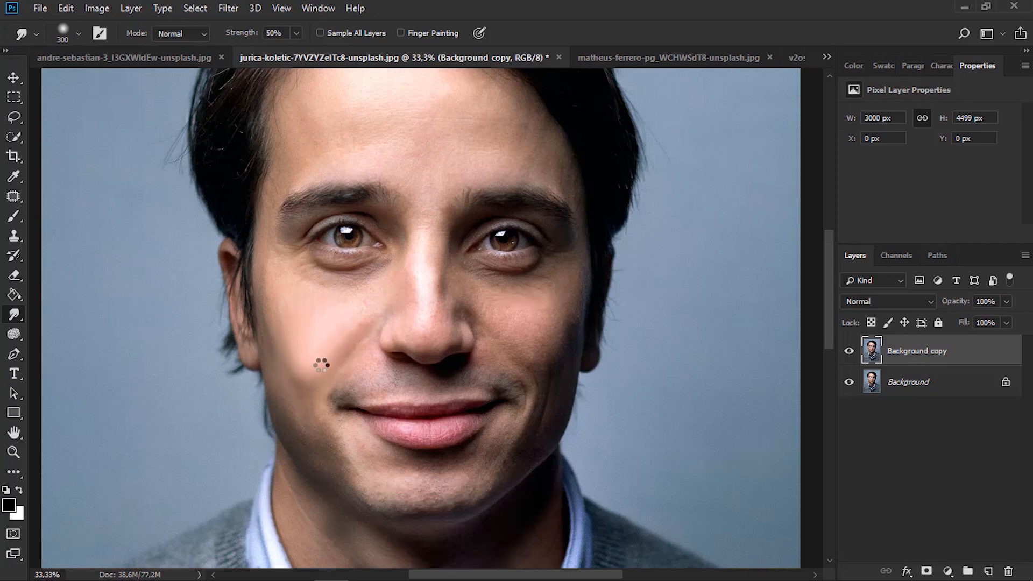
mouse_move(322, 365)
mouse_down()
mouse_move(340, 354)
mouse_move(286, 388)
mouse_up()
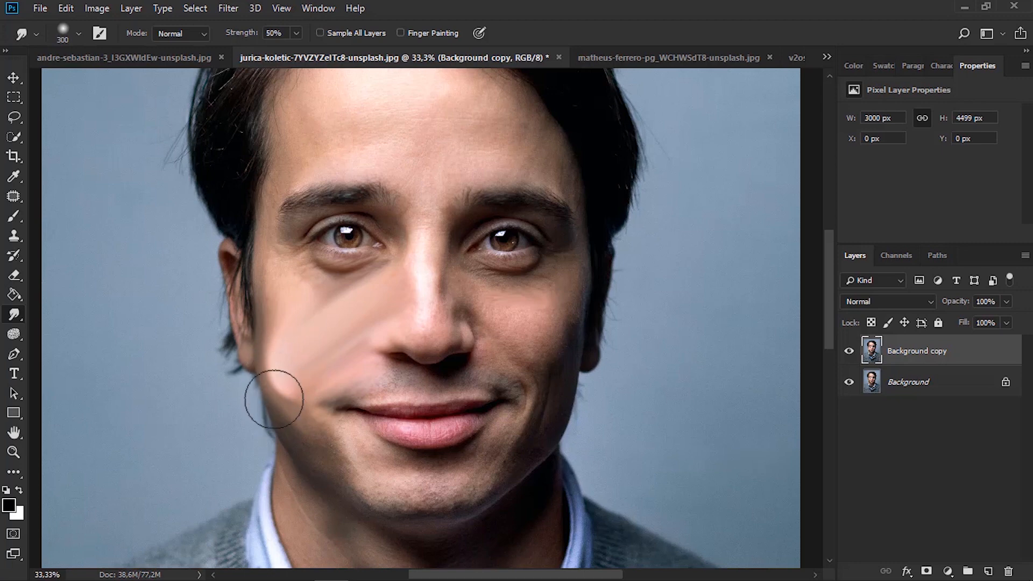
scroll(344, 339, up, 3)
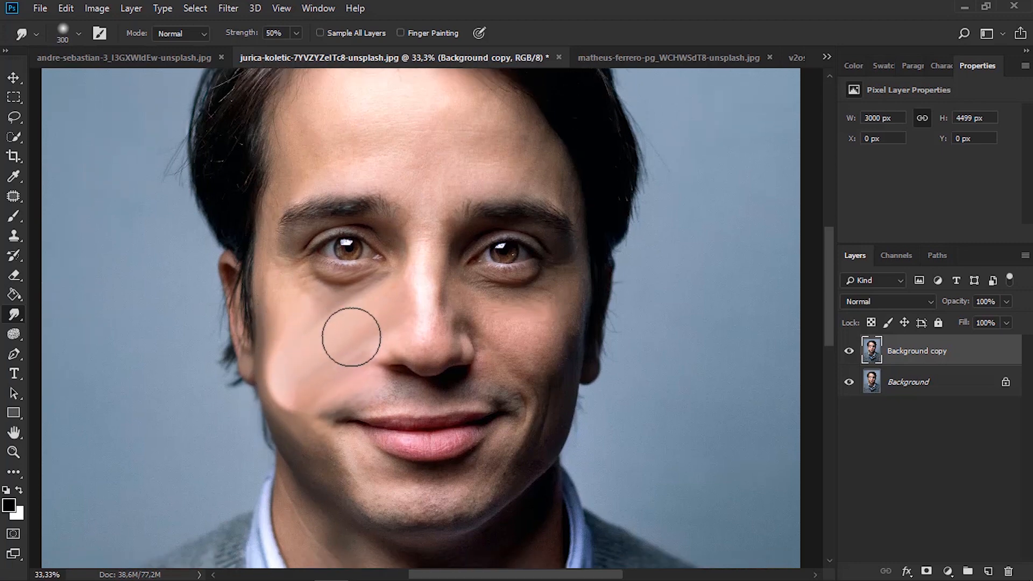
right_click(13, 322)
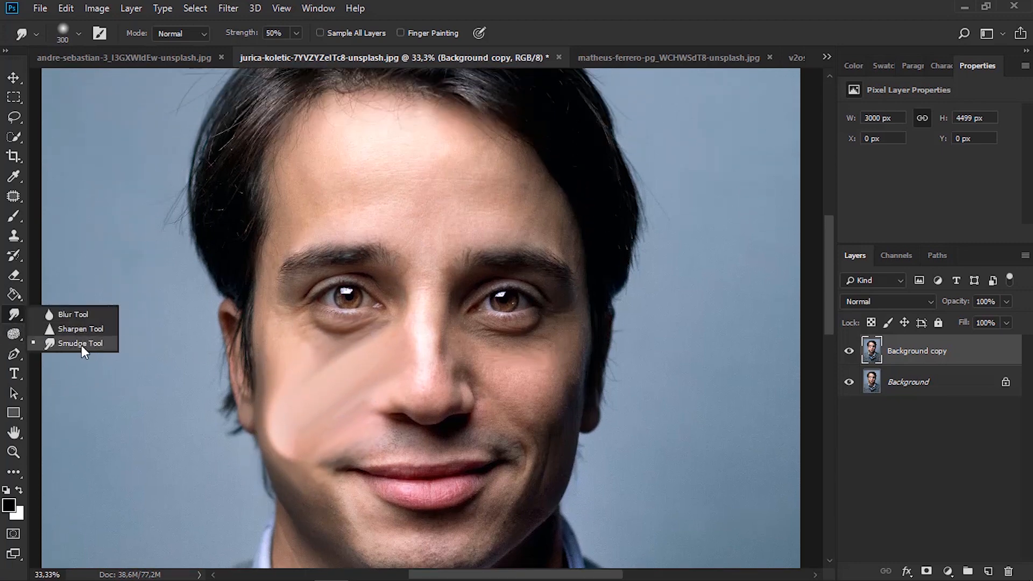
click(76, 346)
mouse_move(293, 441)
mouse_down()
mouse_move(307, 413)
mouse_move(390, 368)
mouse_up()
Compare the smudged cheek with the original by toggling the Background copy layer, leave it hidden and view the whole portrait
click(852, 353)
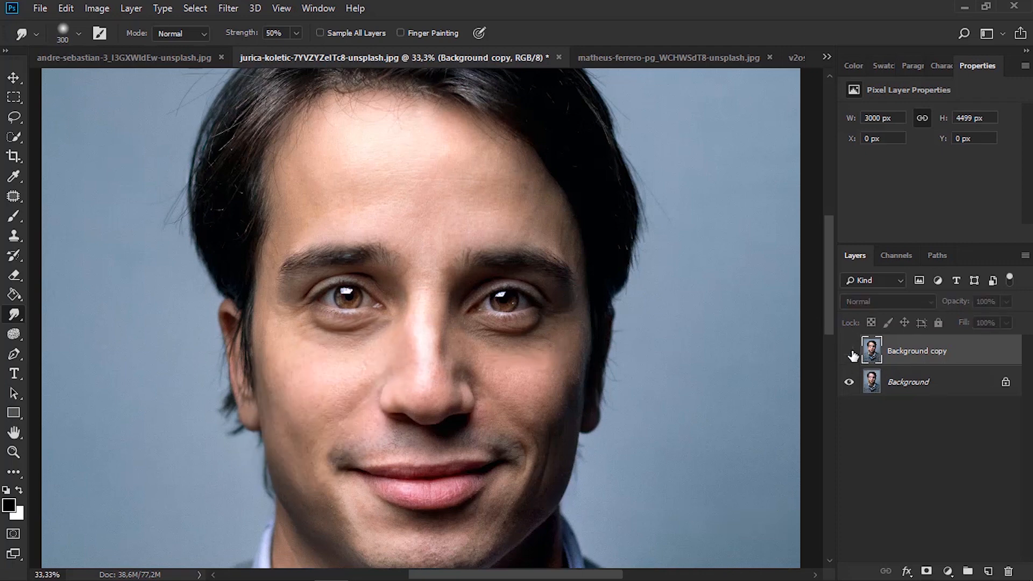
click(850, 353)
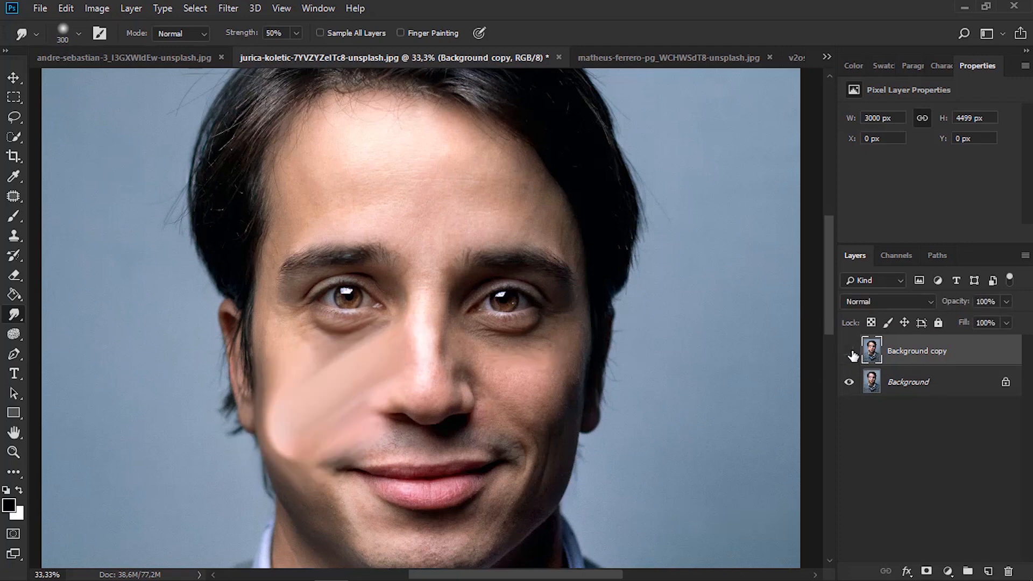
click(851, 353)
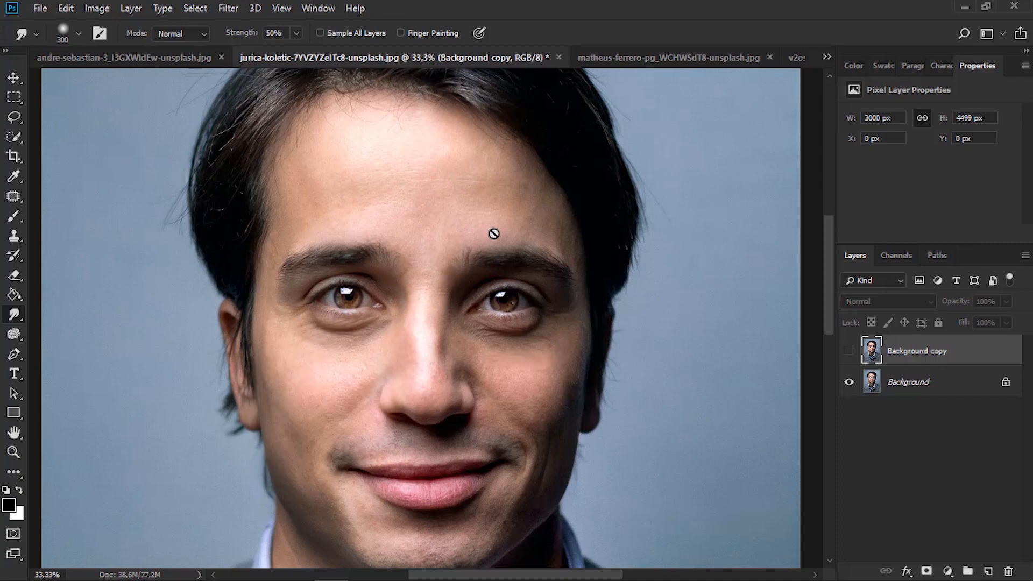
key(ctrl+0)
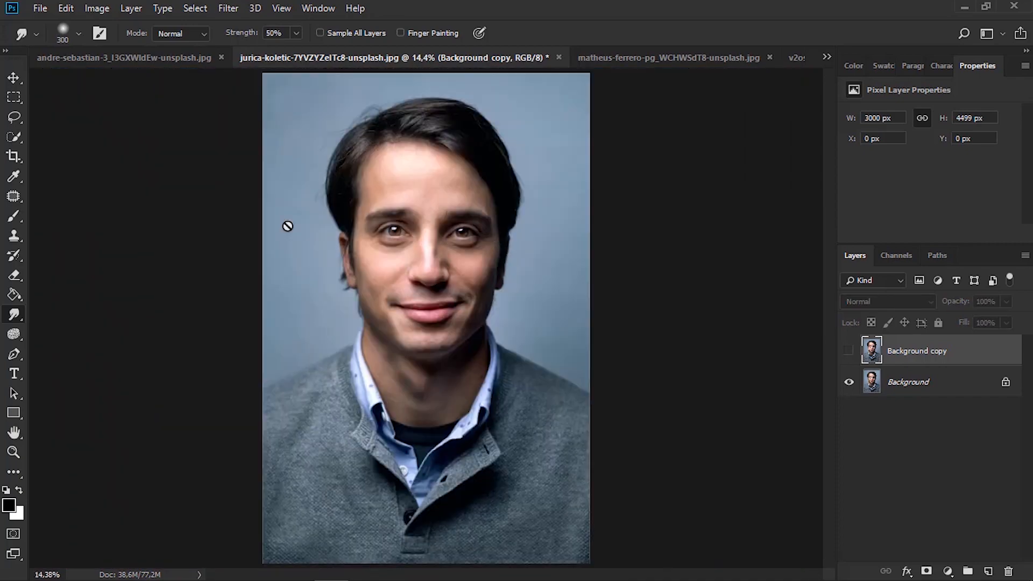
Activate the Dodge tool and replace the smudged Background copy with a new duplicate of the Background layer
click(17, 337)
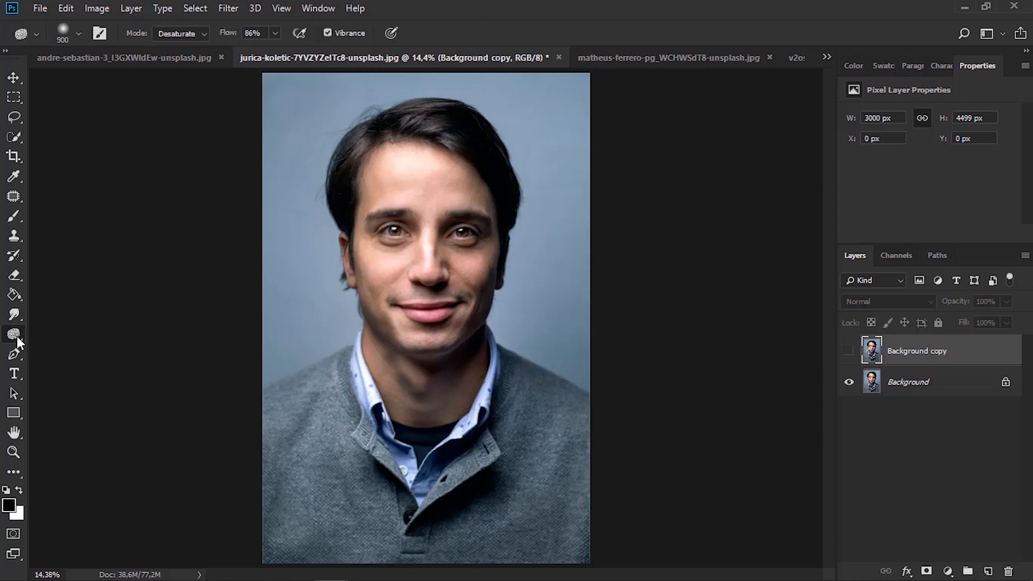
click(85, 337)
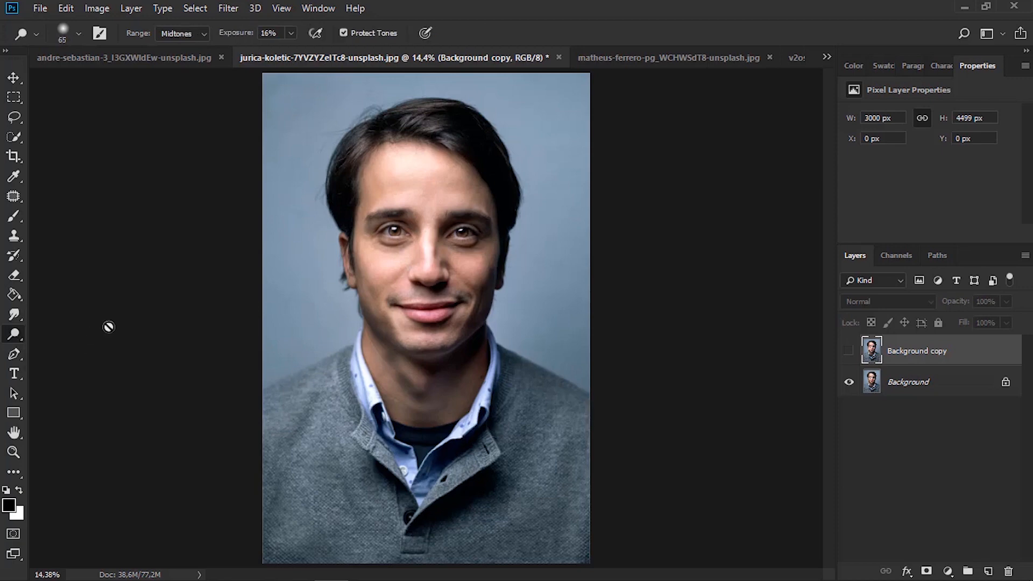
click(651, 56)
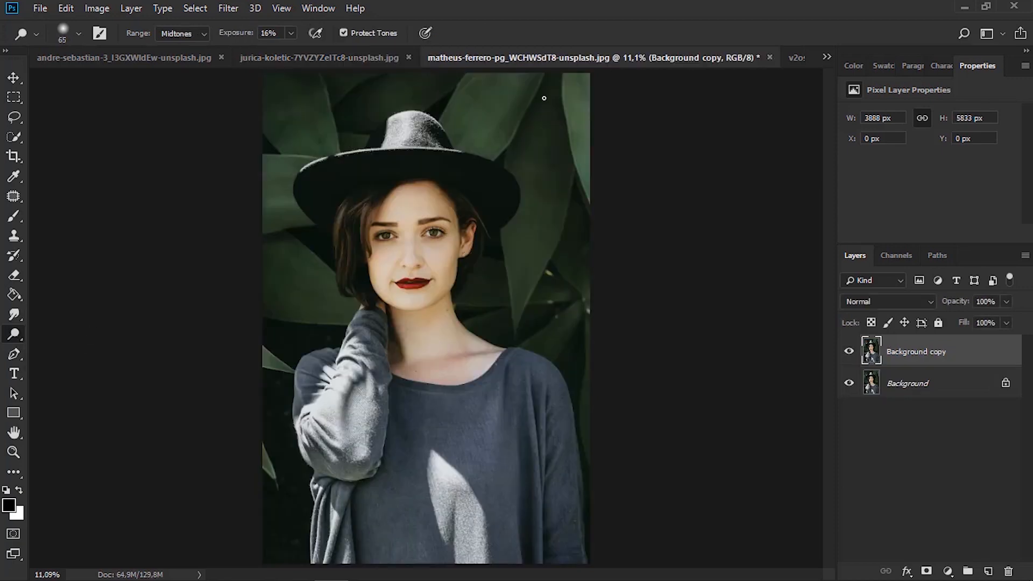
click(377, 58)
drag(907, 352, 1009, 572)
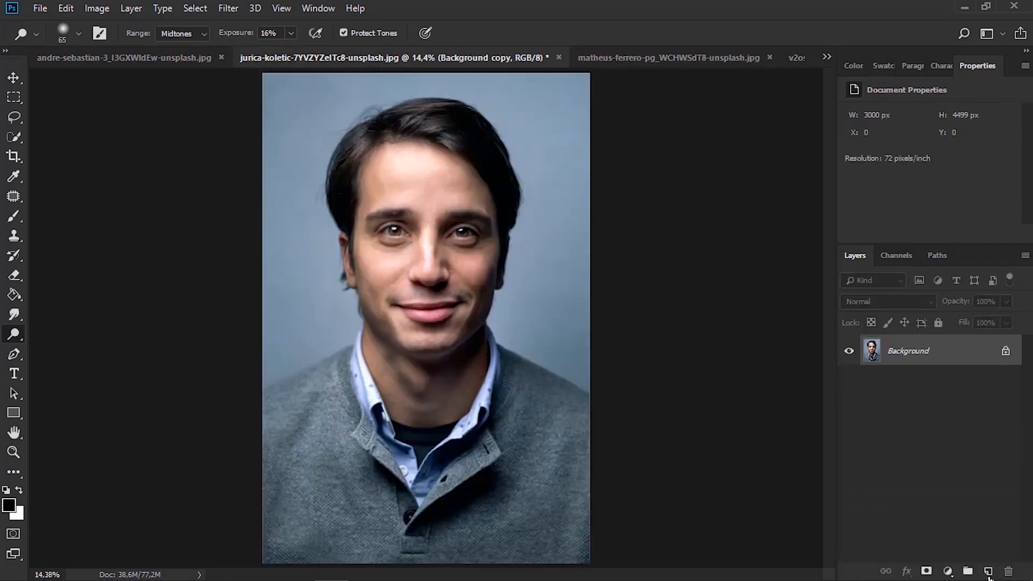
drag(906, 358, 988, 571)
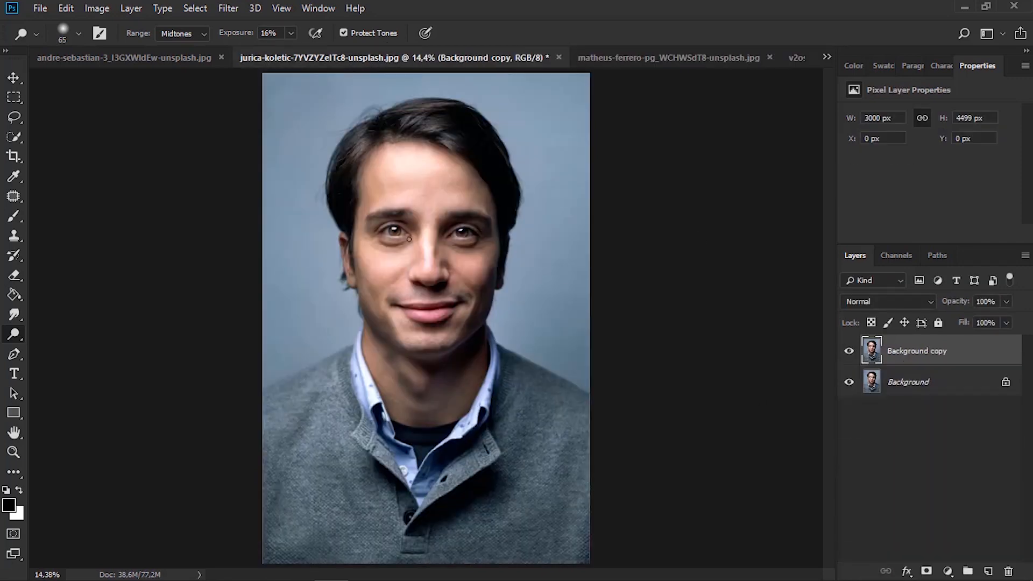
Set the Dodge tool's range to Midtones and lighten the skin on the man's forehead
key(z)
click(434, 159)
click(434, 159)
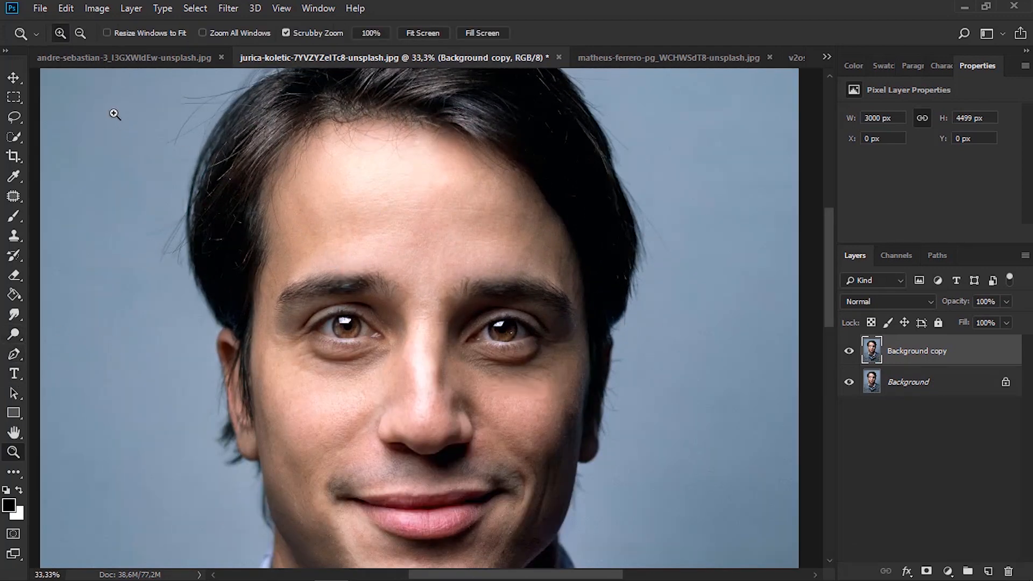
drag(11, 331, 66, 336)
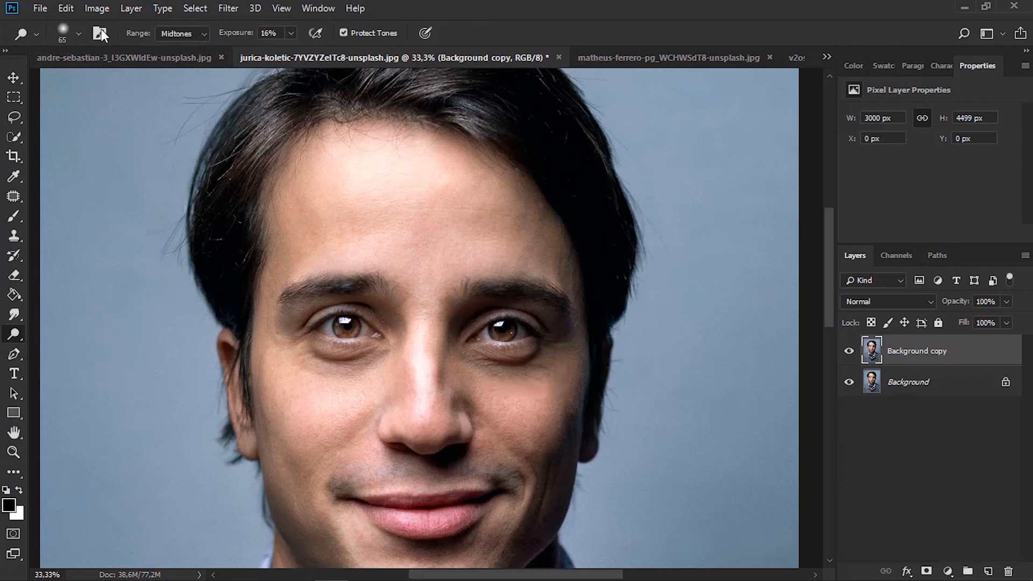
click(78, 34)
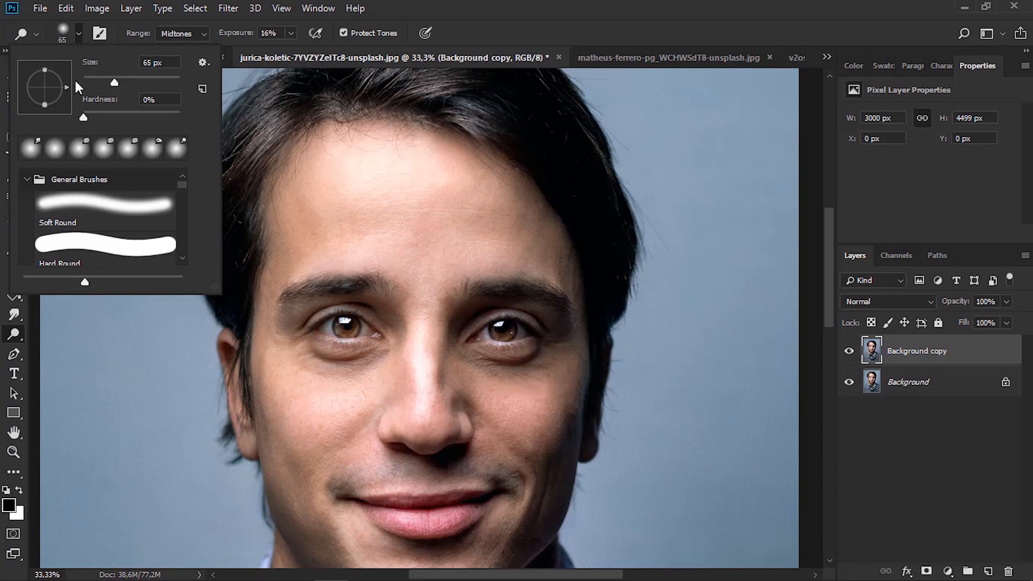
click(176, 31)
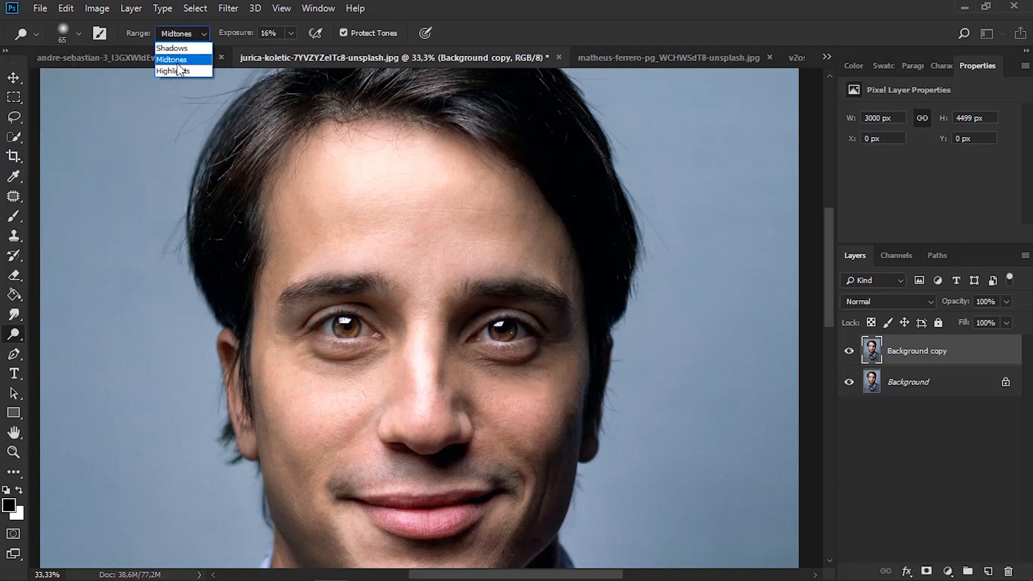
click(178, 63)
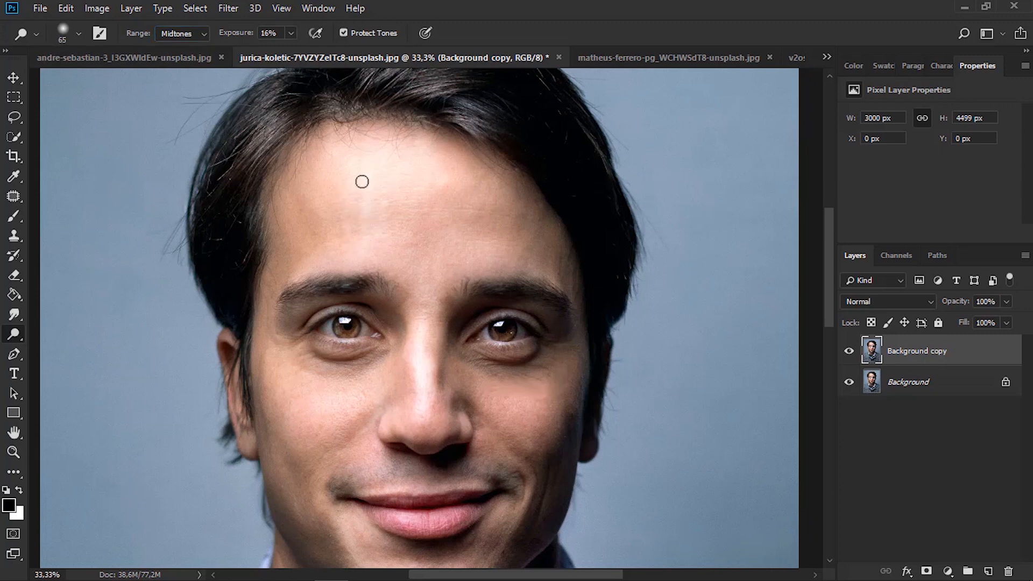
Compare the dodged forehead and nose bridge with the original by repeatedly hiding and reshowing the Background copy layer
click(850, 351)
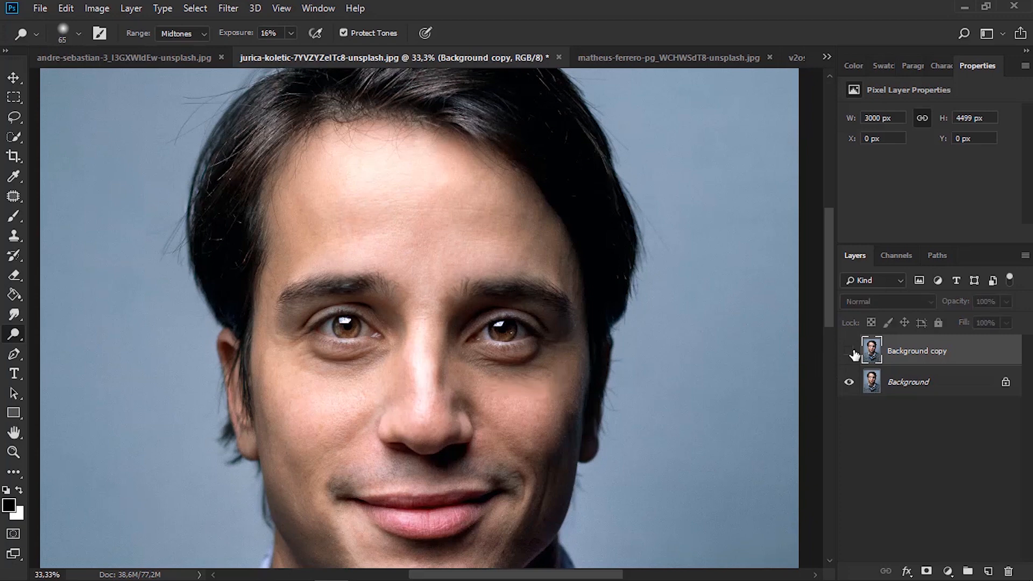
click(850, 351)
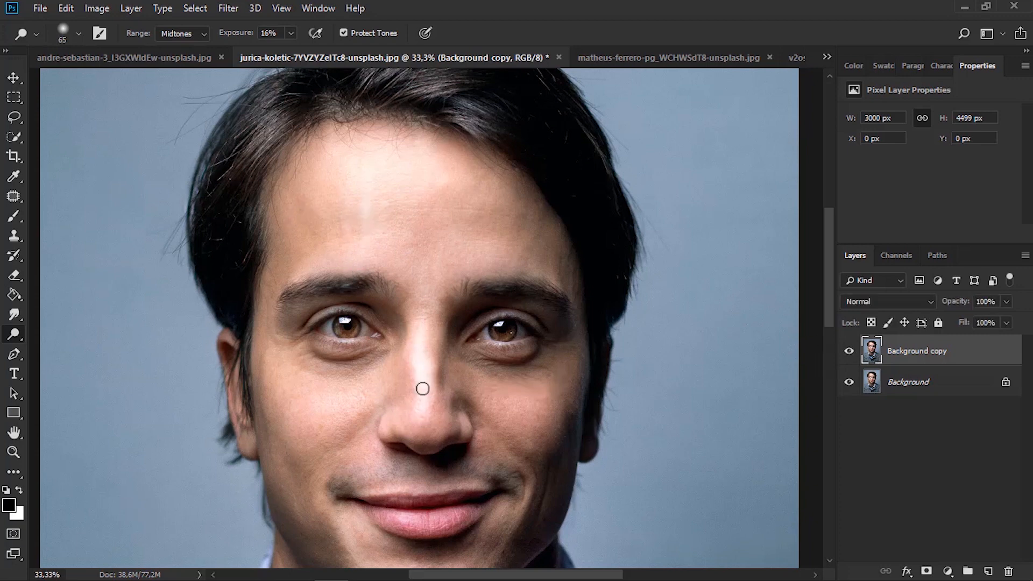
click(849, 352)
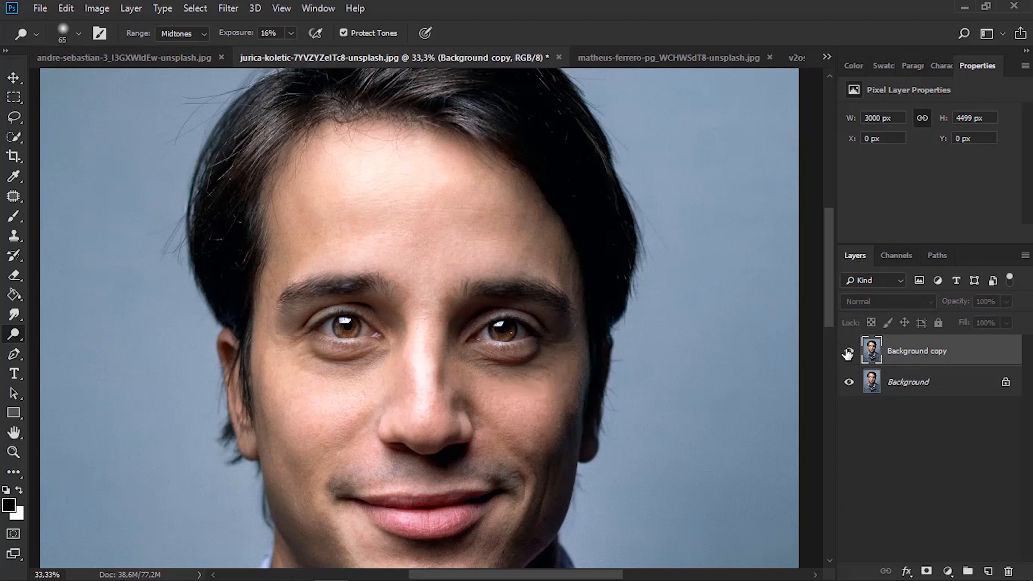
click(849, 353)
click(849, 353)
click(849, 352)
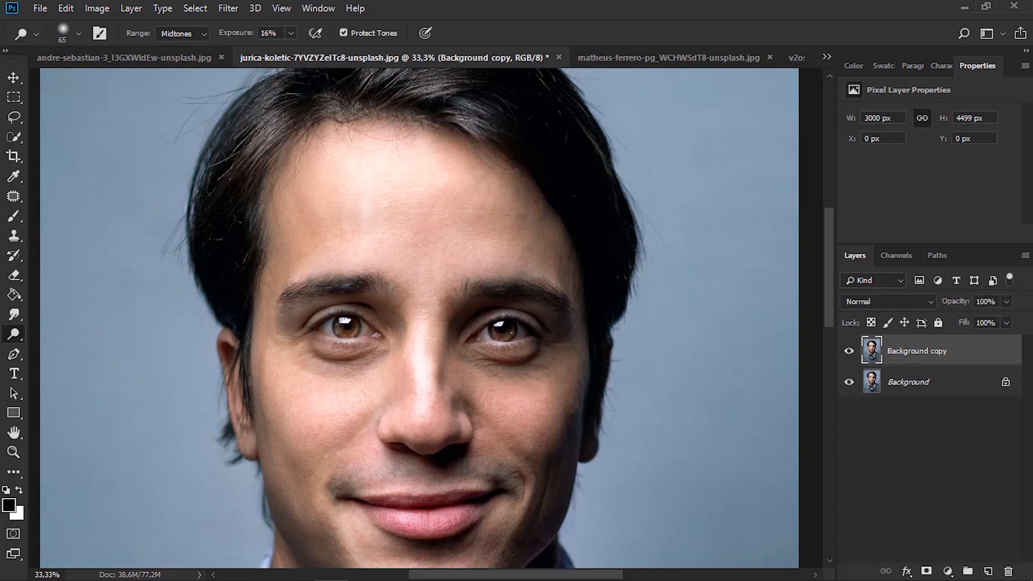
Darken the man's shadowed cheek and jaw with the Burn tool, and hide the Background copy layer to compare with the original
right_click(14, 334)
click(67, 350)
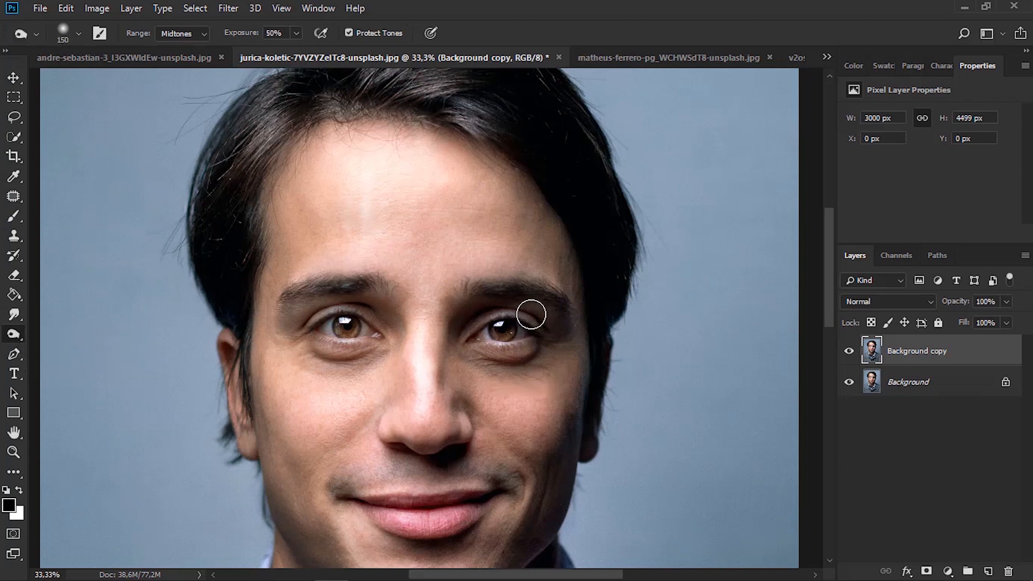
scroll(530, 310, down, 3)
scroll(532, 311, down, 2)
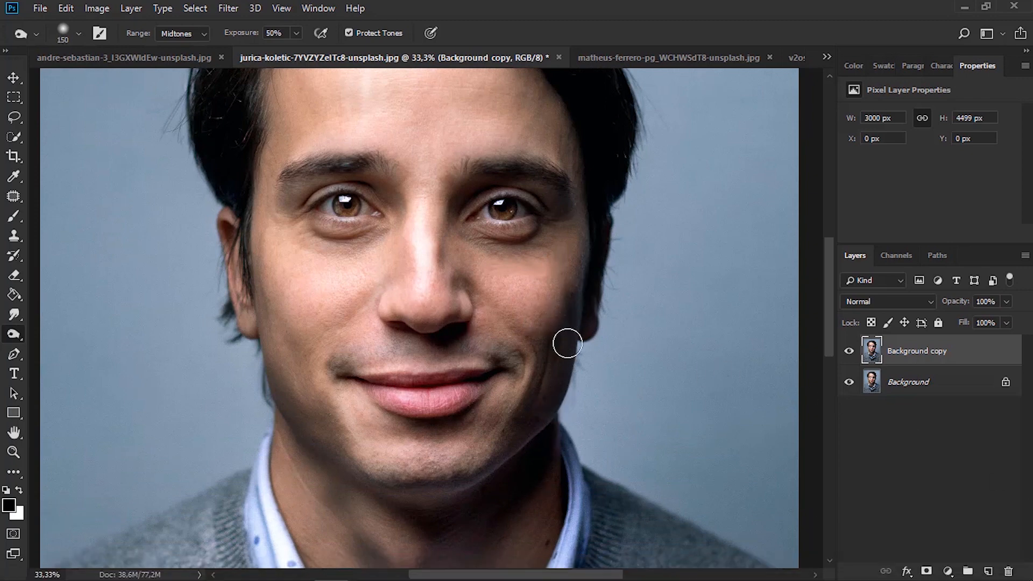
mouse_move(548, 362)
mouse_down()
mouse_move(583, 296)
mouse_move(510, 437)
mouse_up()
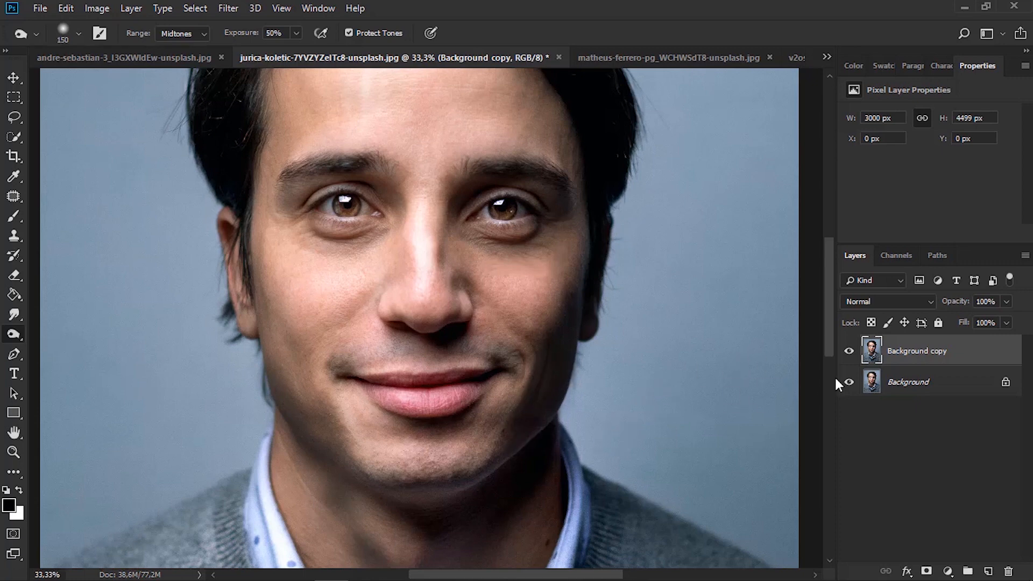
click(850, 353)
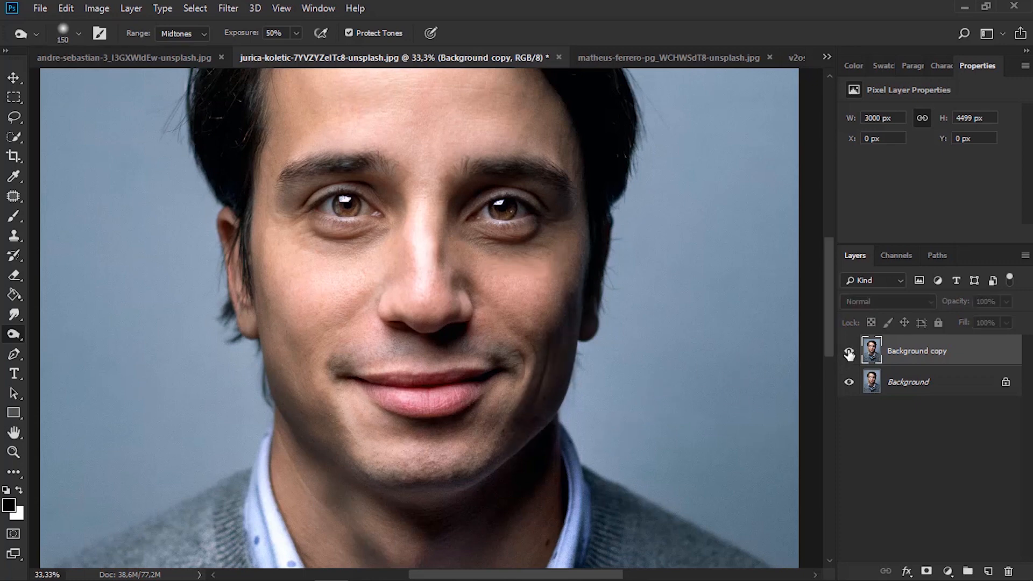
Compare the burned cheek and jaw with the original by repeatedly hiding and reshowing the Background copy layer
click(850, 353)
click(850, 353)
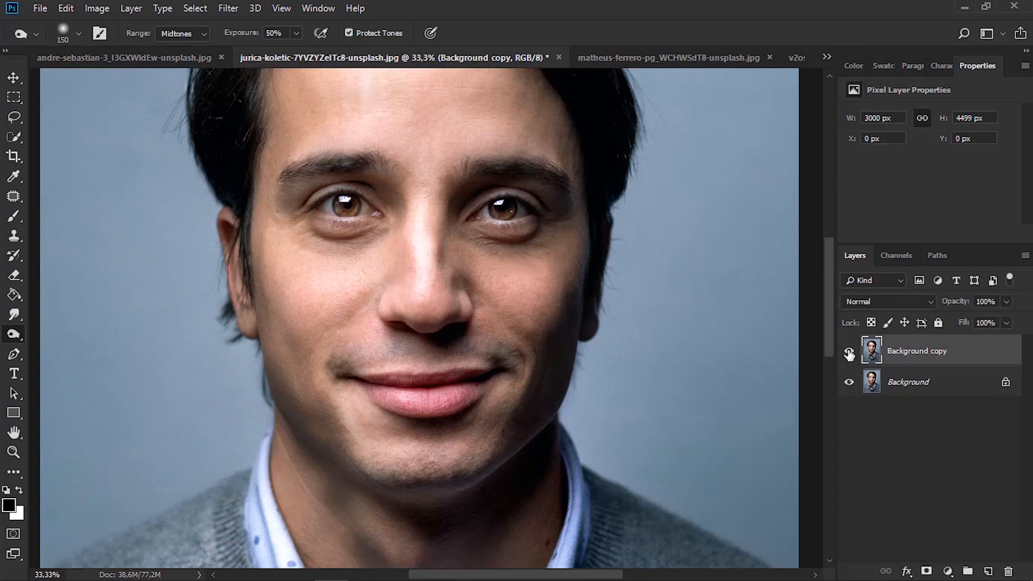
click(849, 353)
click(850, 353)
Desaturate the dahlia's pale petals in v2osk-9XHjO5THz_U-unsplash.jpg with the Sponge tool in Desaturate mode, and compare with the original
right_click(13, 334)
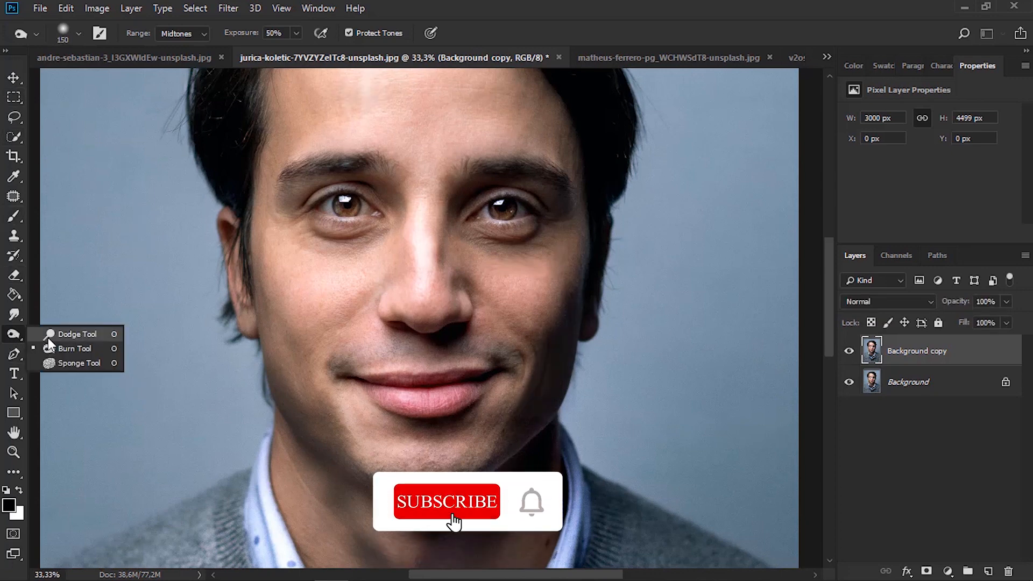
click(81, 360)
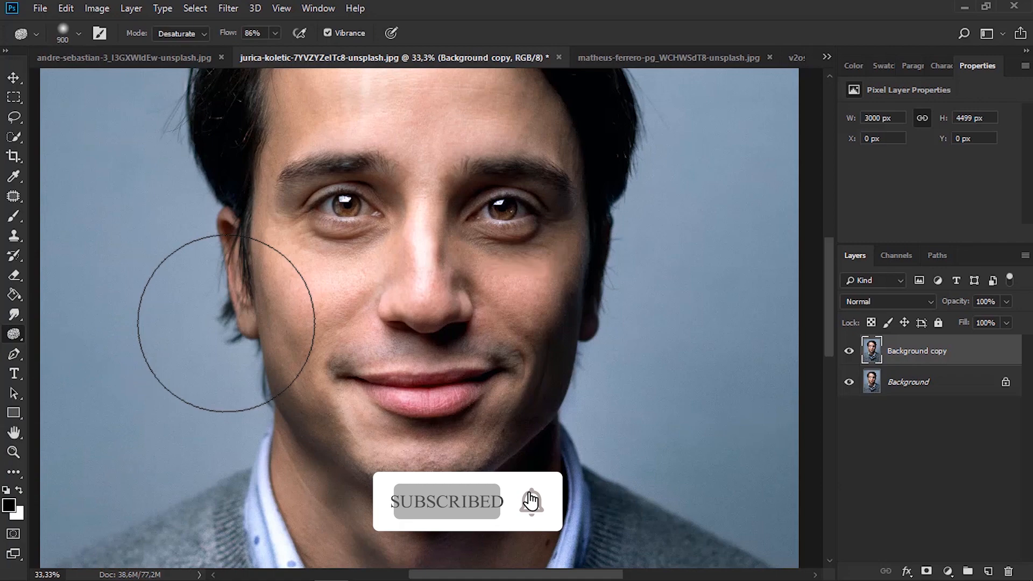
click(654, 57)
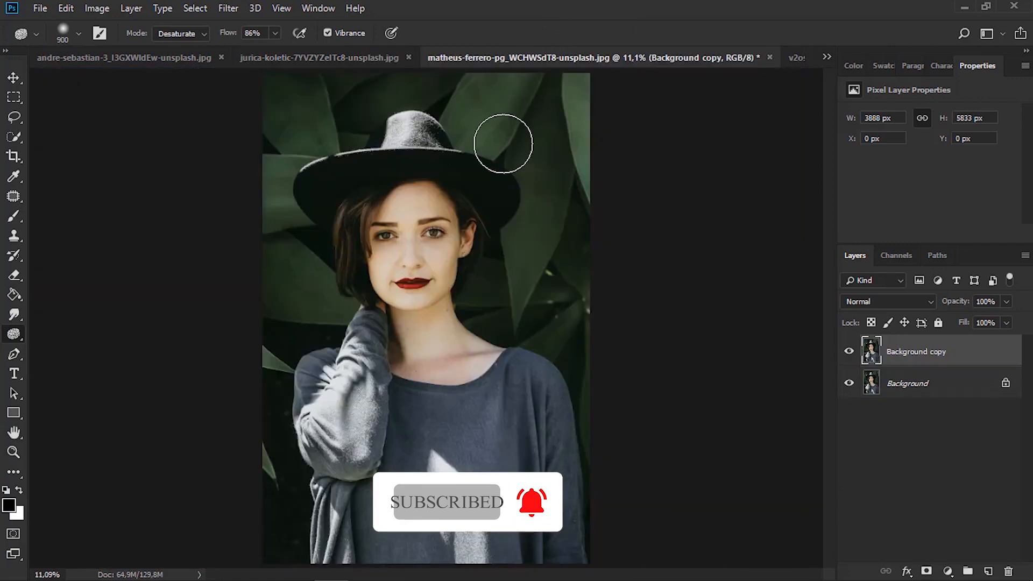
click(797, 57)
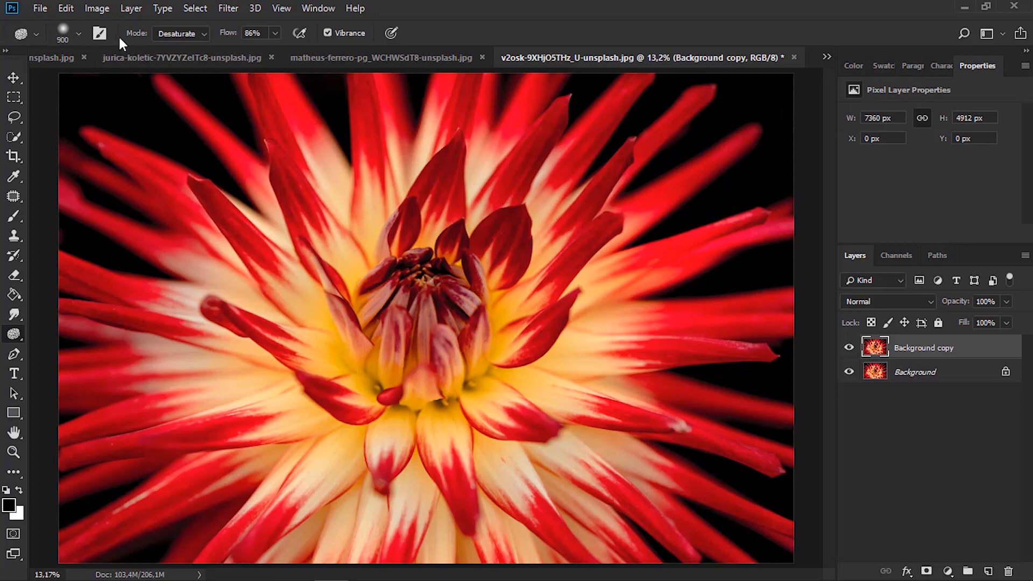
click(171, 35)
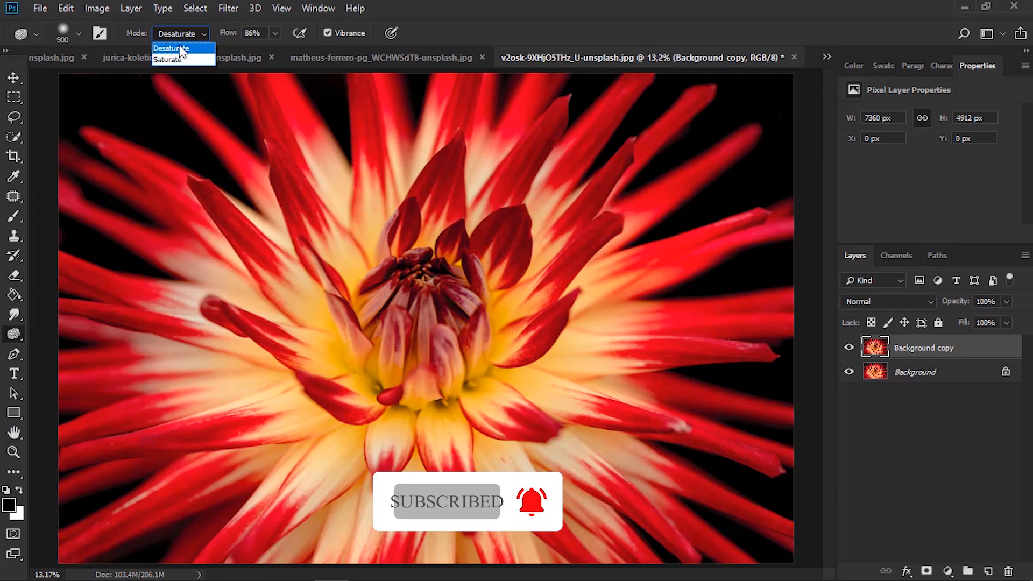
click(181, 49)
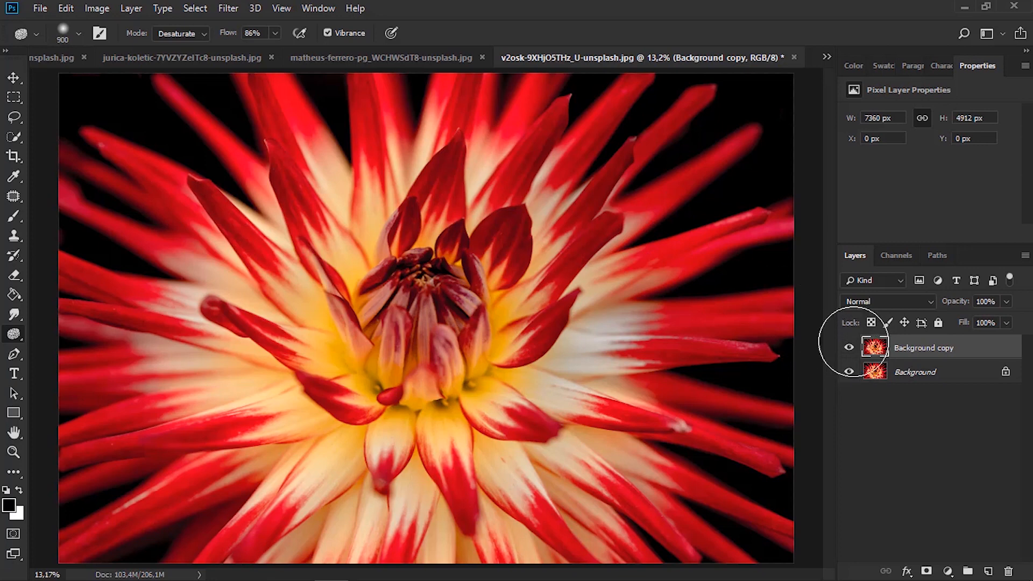
click(851, 348)
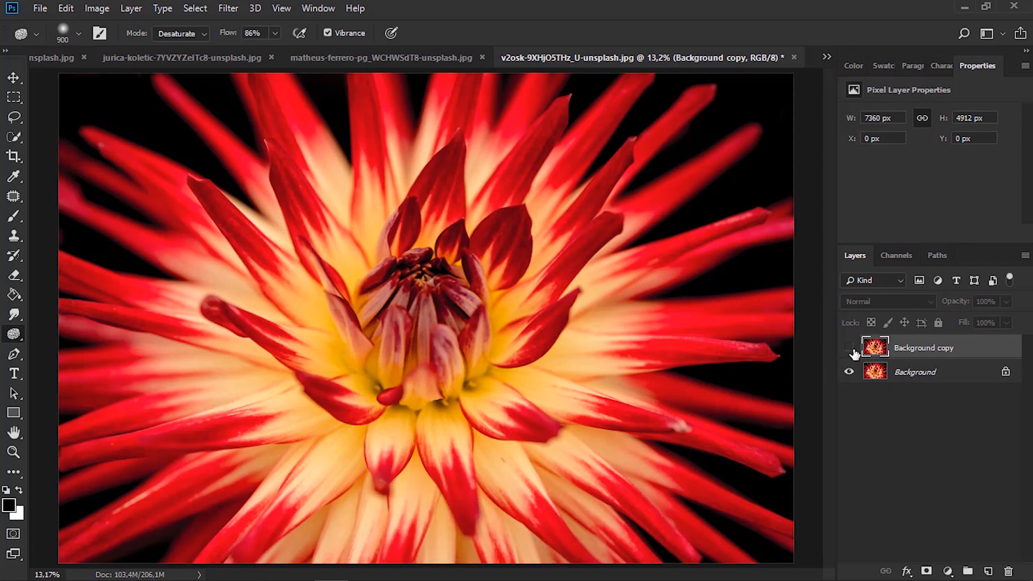
click(850, 348)
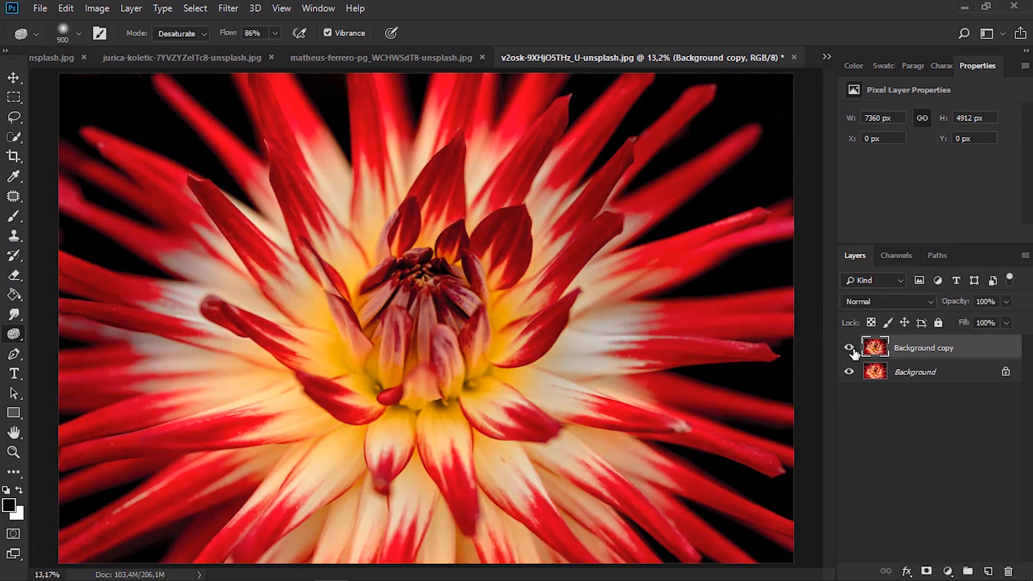
Duplicate the flower's Background layer and hide the desaturated Background copy layer
click(904, 374)
key(ctrl+j)
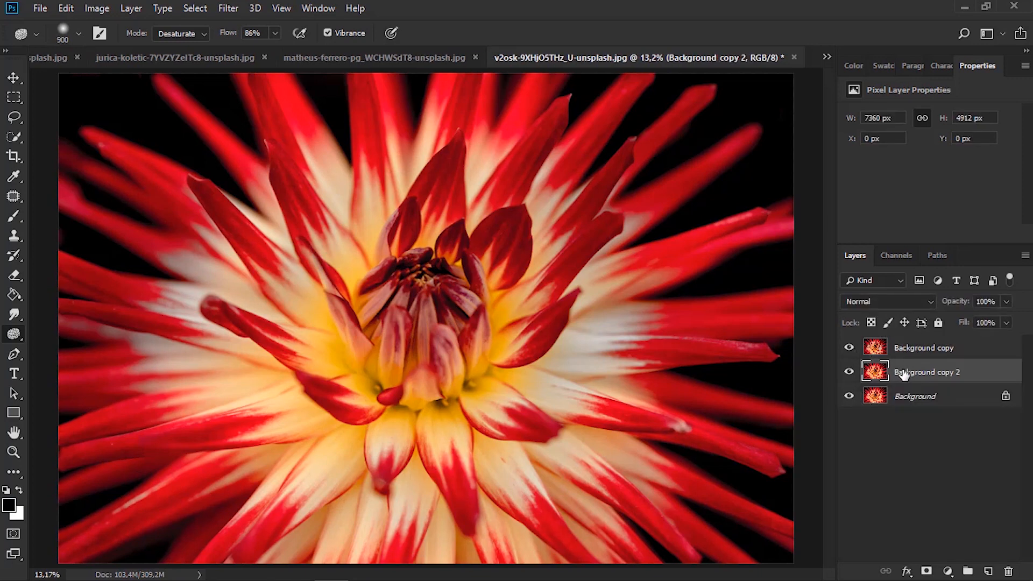
click(850, 349)
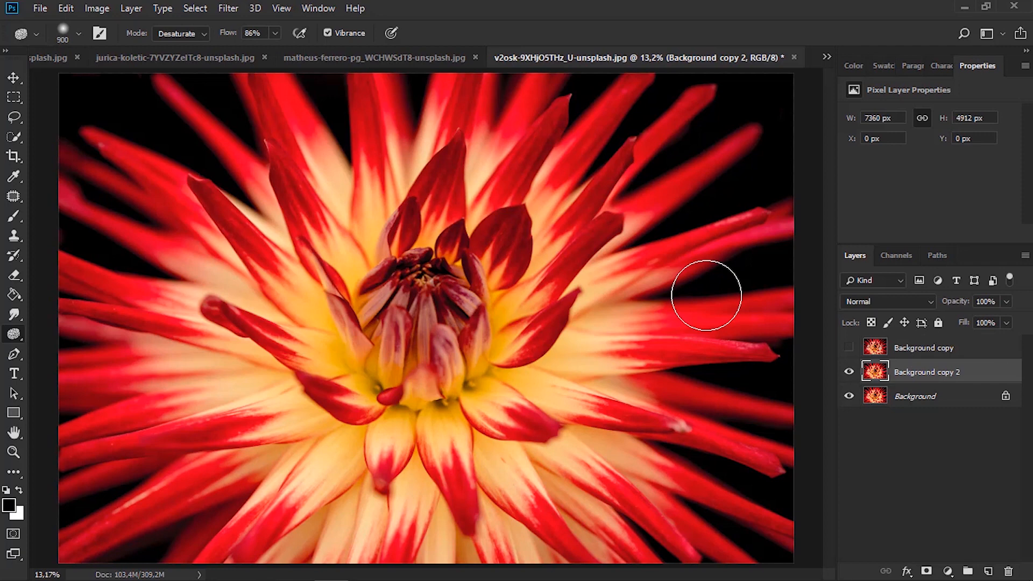
Boost the petals' colours on Background copy 2 with the Sponge tool in Saturate mode, and hide that layer to compare with the original
click(186, 35)
click(181, 62)
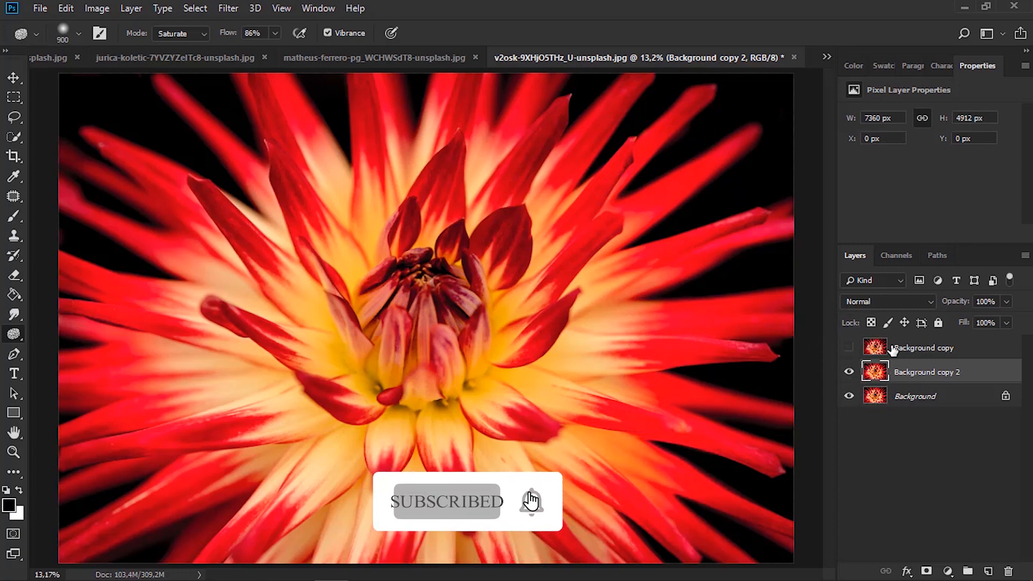
click(850, 371)
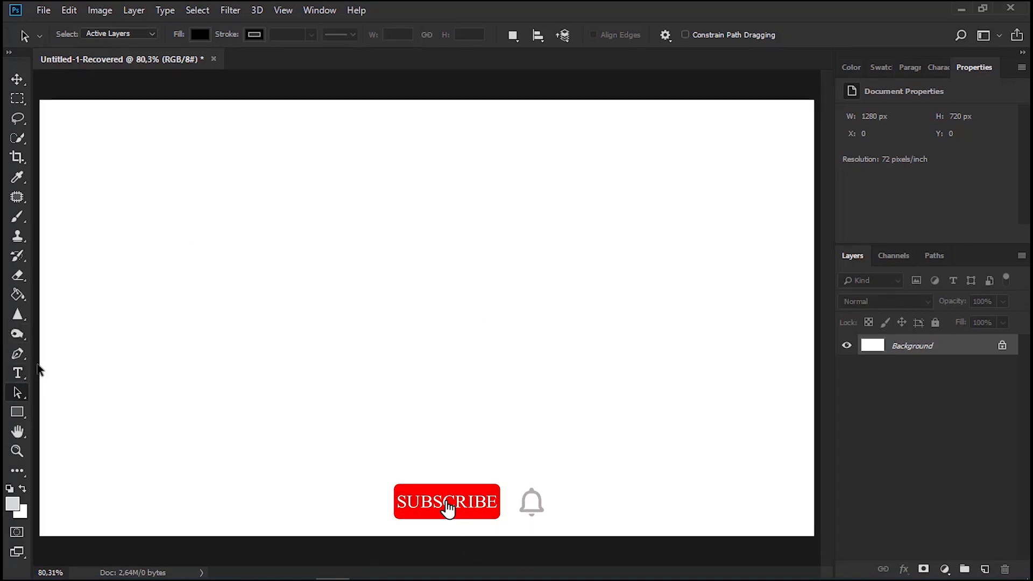
Activate the Pen tool on the blank Untitled-1-Recovered canvas and set its drawing mode to Shape
click(16, 353)
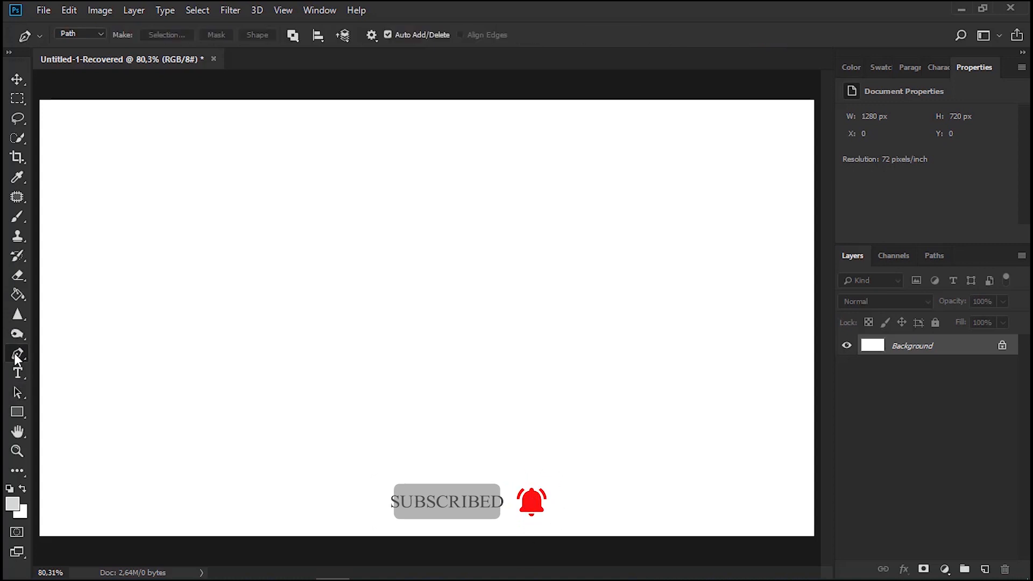
right_click(24, 358)
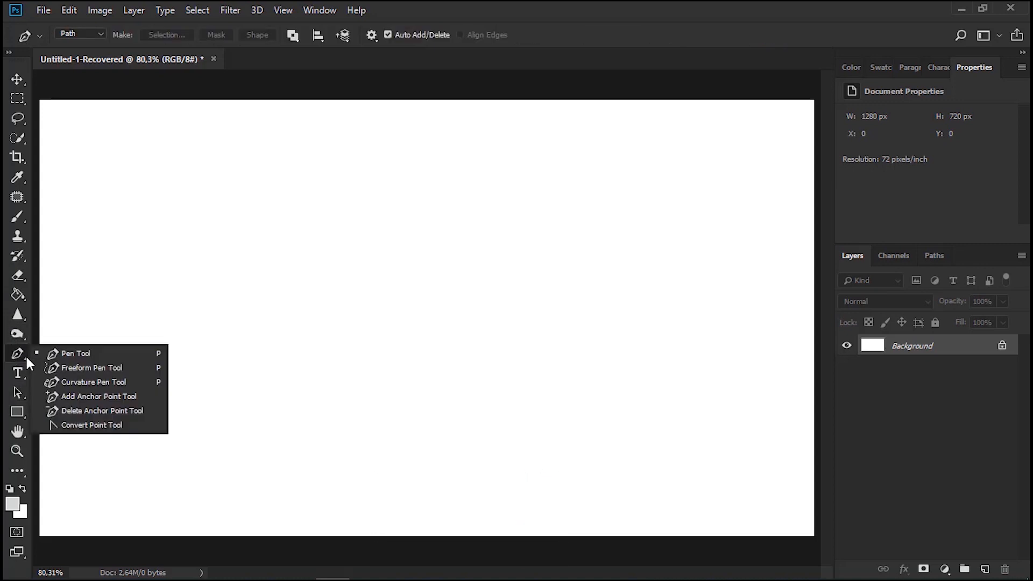
click(96, 37)
click(97, 40)
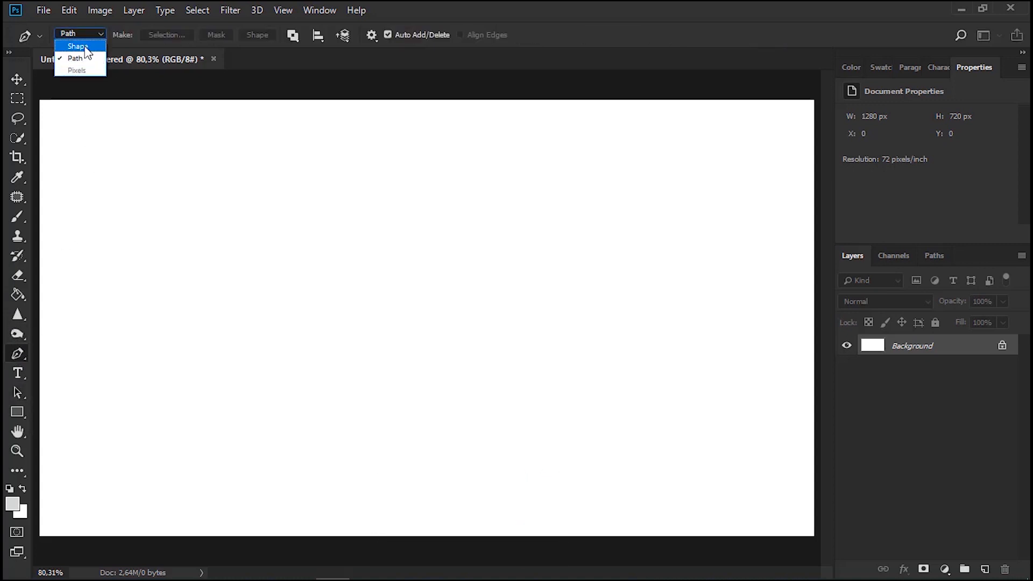
click(85, 48)
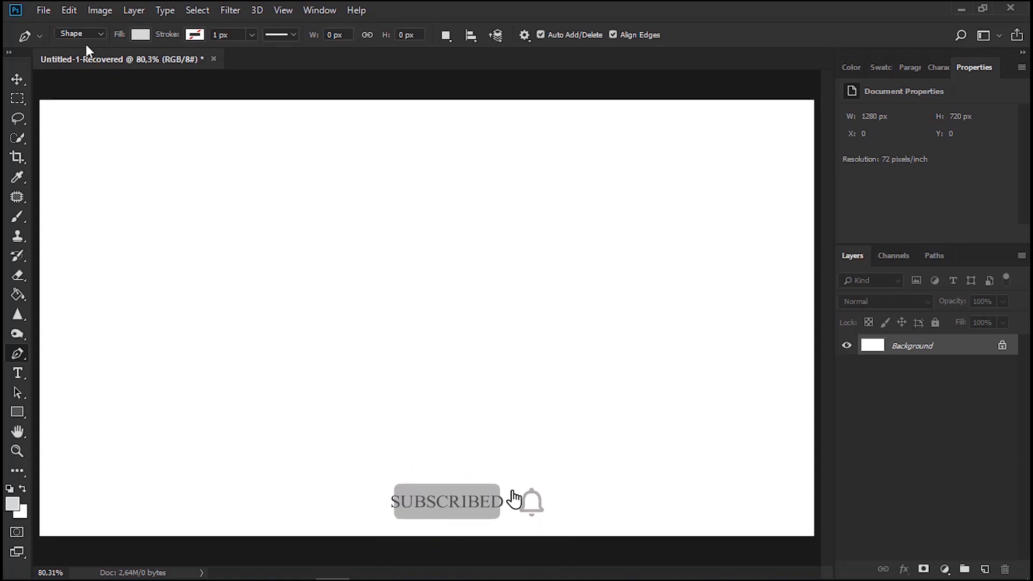
Give the Pen tool a solid black stroke 25,58 px wide, and review the stroke line styles and path operations
click(139, 36)
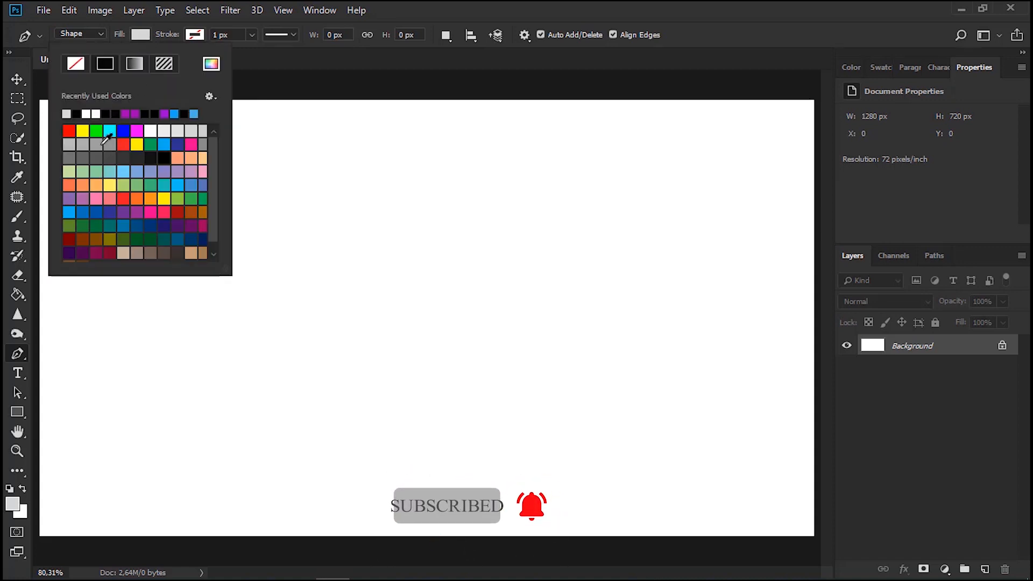
click(195, 34)
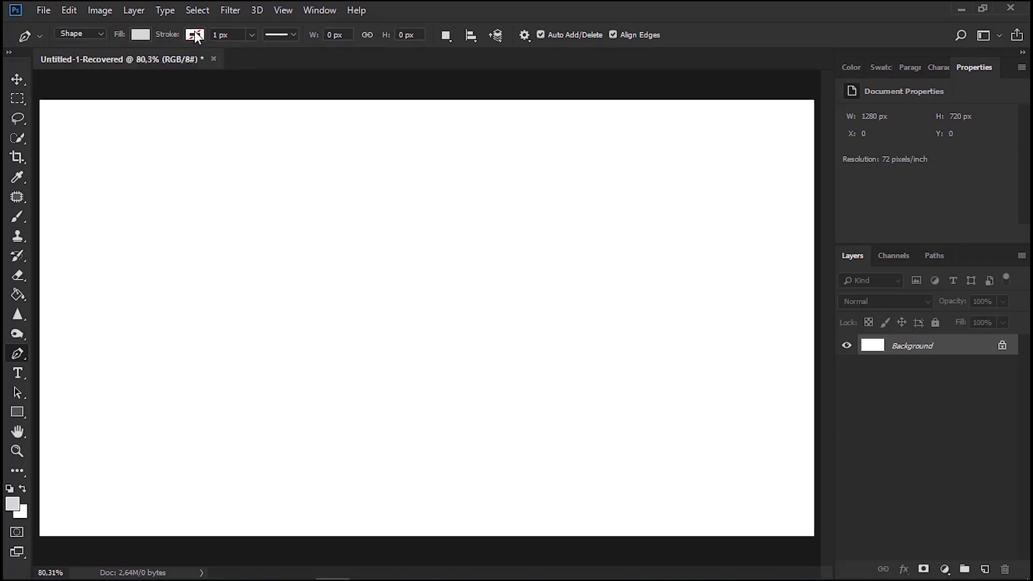
click(159, 64)
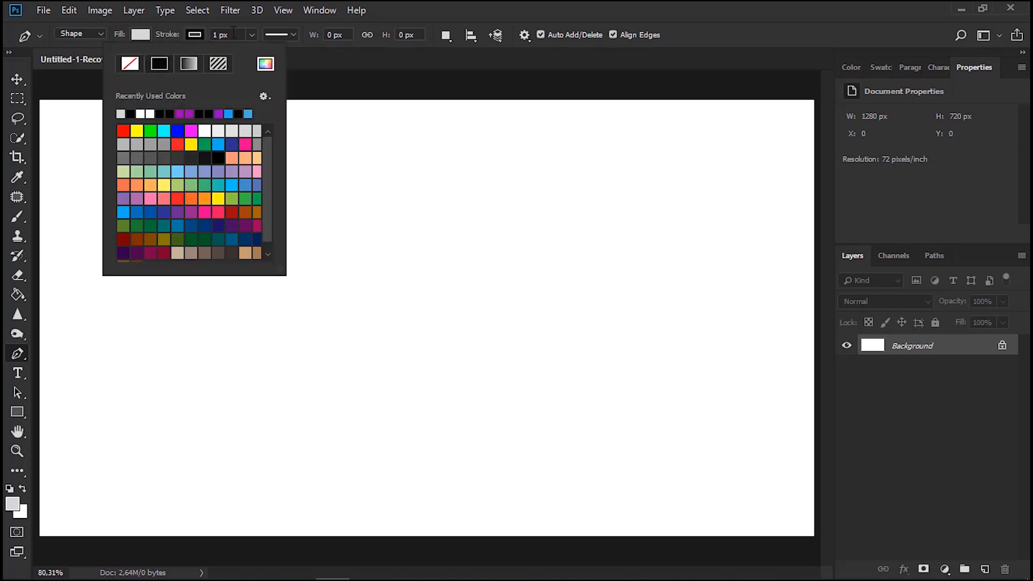
click(249, 35)
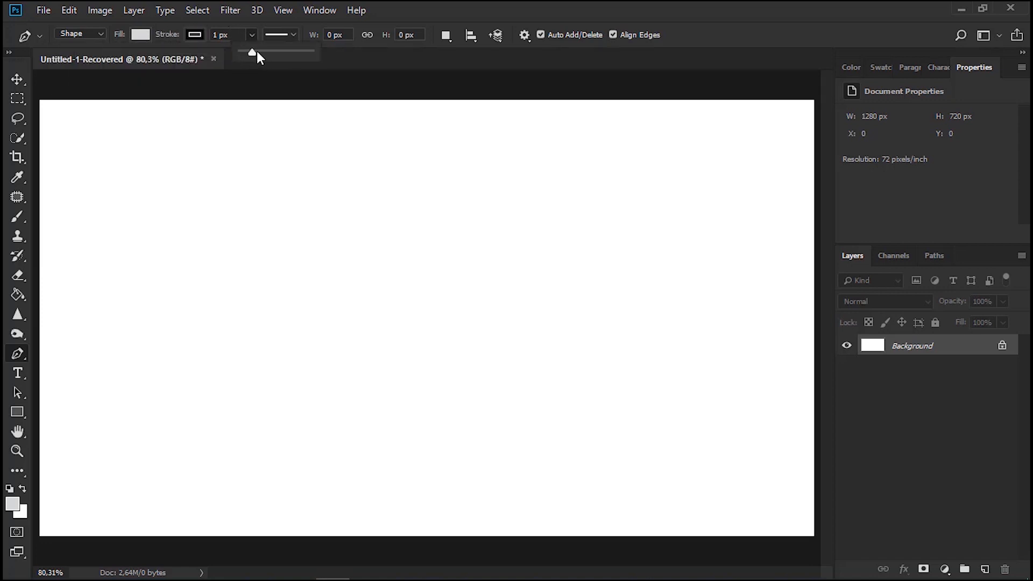
mouse_move(257, 52)
mouse_down()
mouse_move(282, 51)
mouse_move(250, 59)
mouse_move(281, 65)
mouse_move(269, 69)
mouse_move(281, 56)
mouse_up()
click(265, 35)
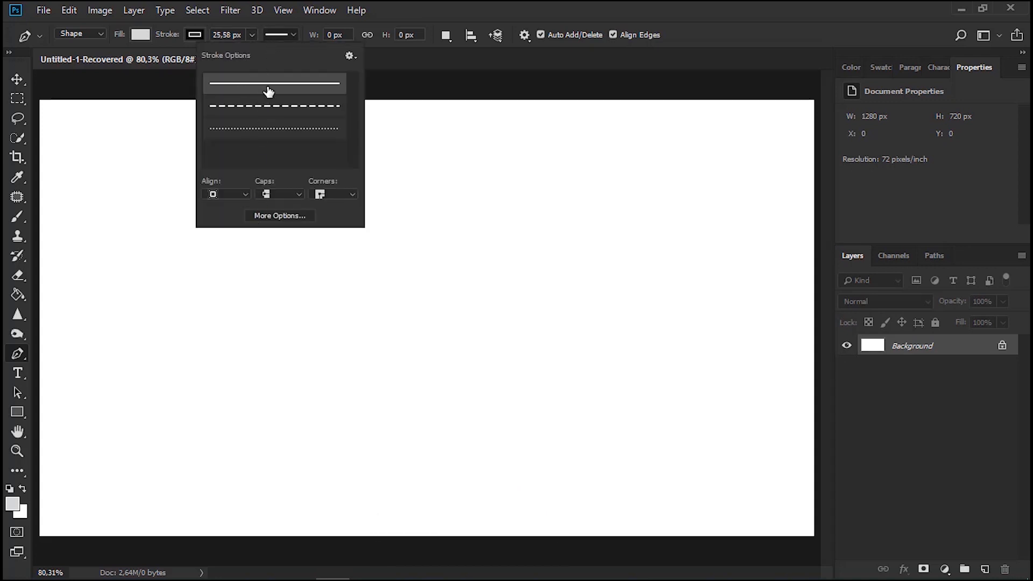
click(408, 64)
click(445, 37)
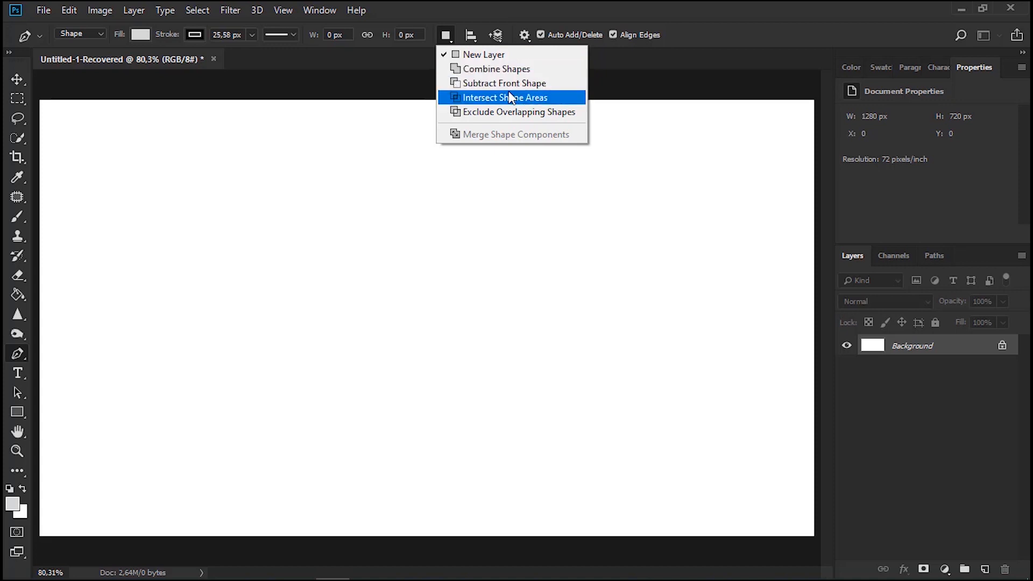
click(733, 34)
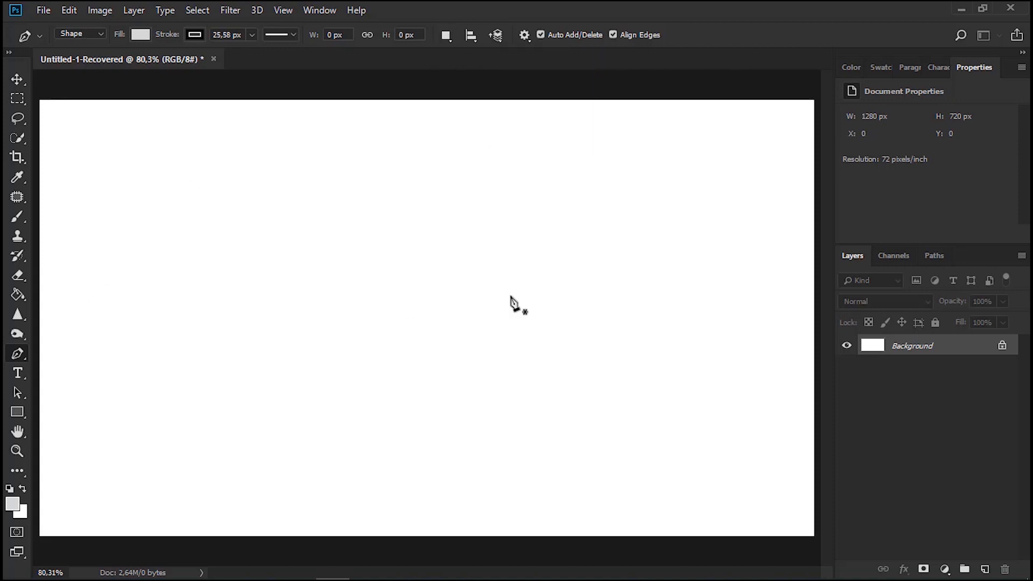
Draw a closed triangle about 236 by 205 px on the canvas's left half, and set its stroke width to 3,79 px
click(163, 328)
click(233, 205)
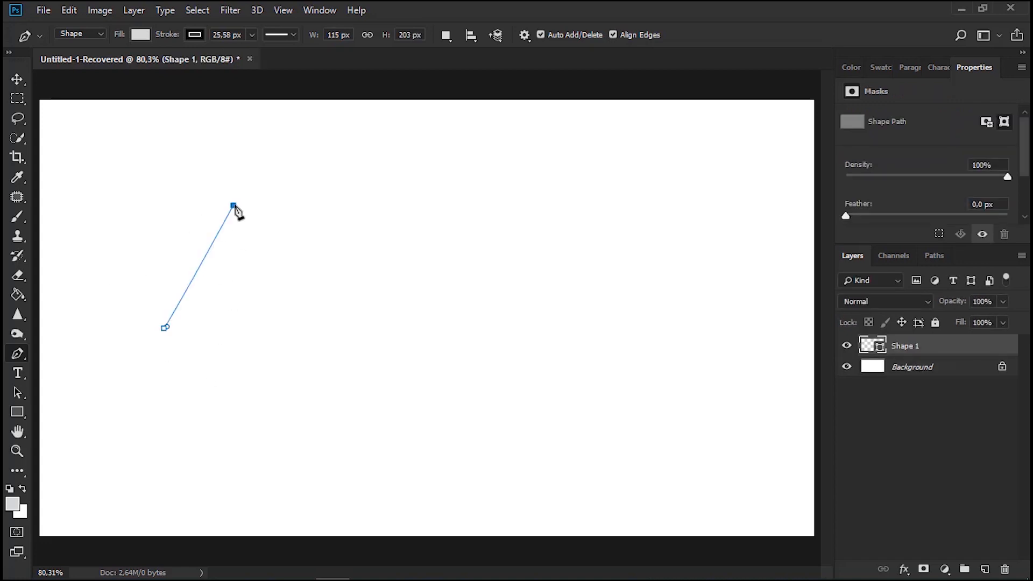
click(306, 307)
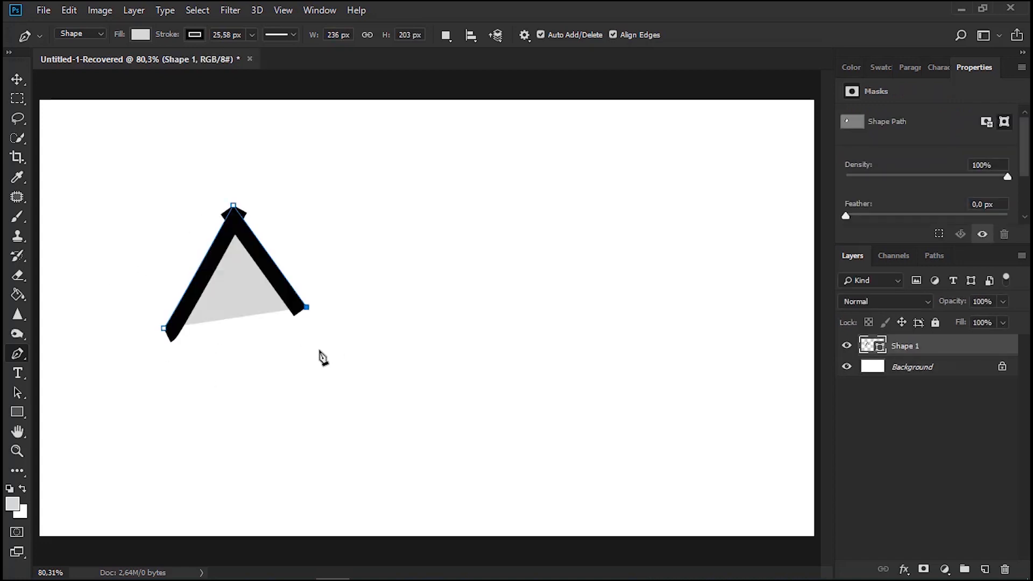
click(164, 329)
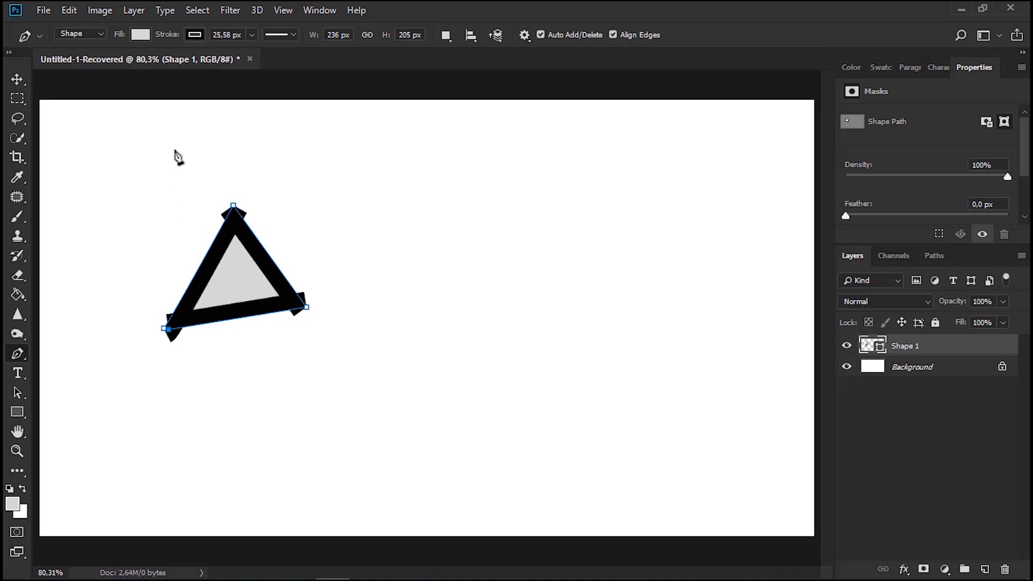
click(249, 35)
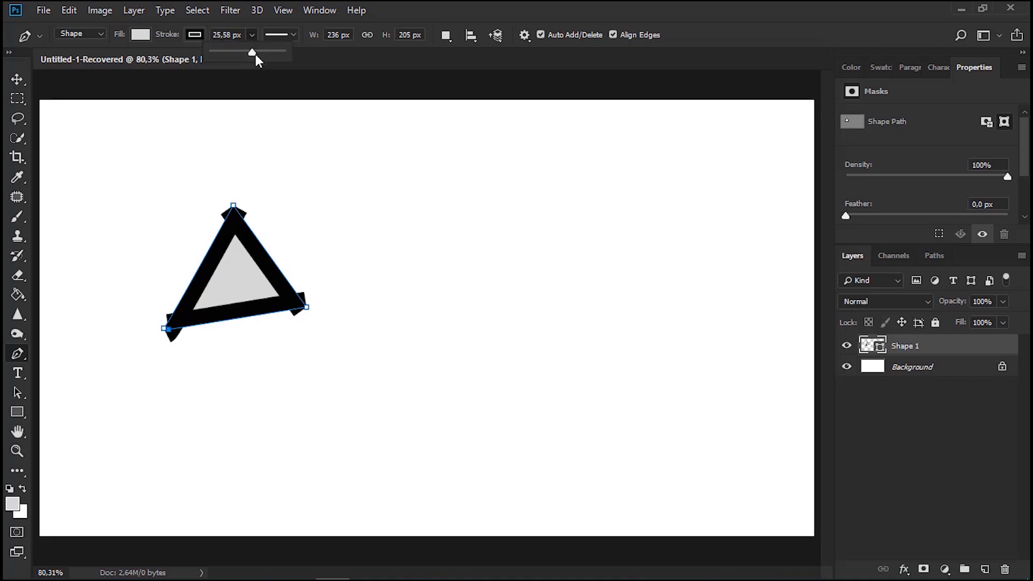
drag(255, 54, 227, 56)
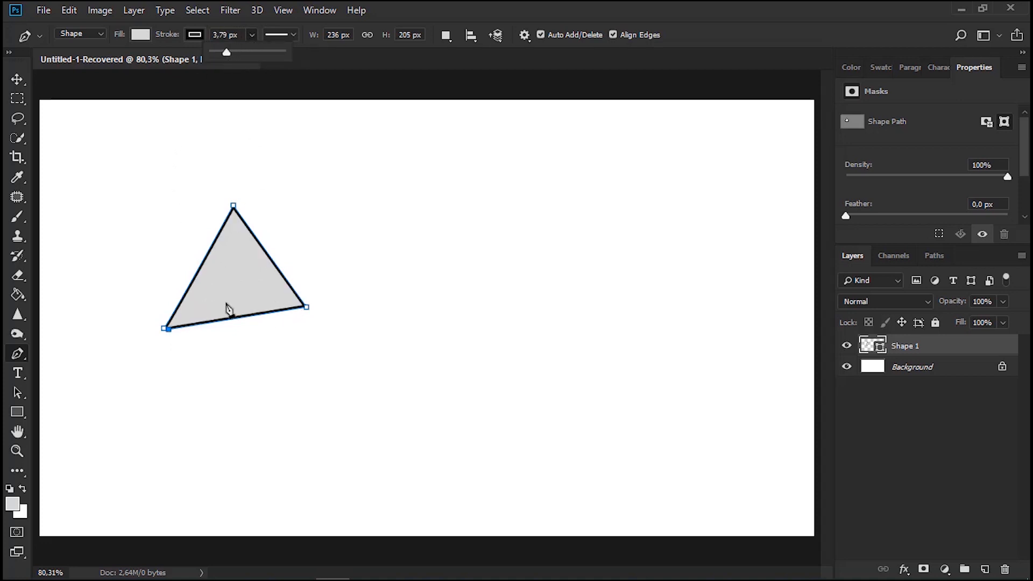
Try green, yellow and red fills on the triangle, and set its fill to the custom brownish red 864545
click(140, 34)
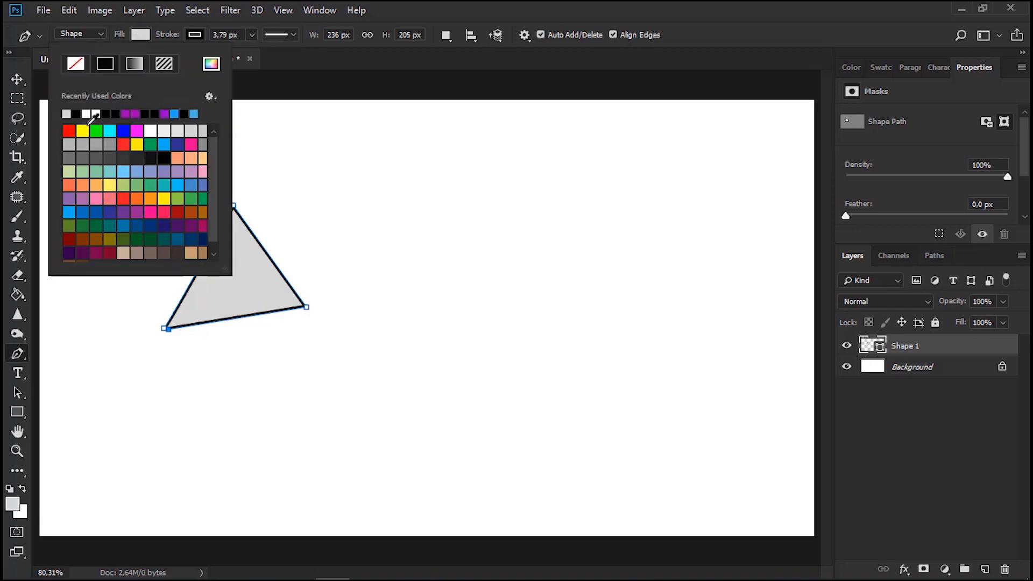
click(97, 130)
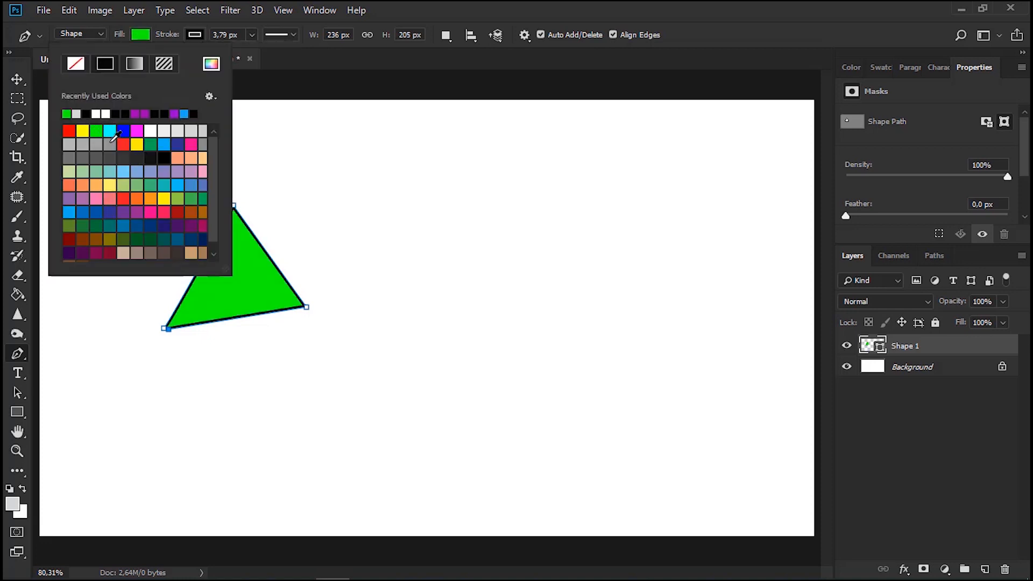
click(82, 131)
click(70, 132)
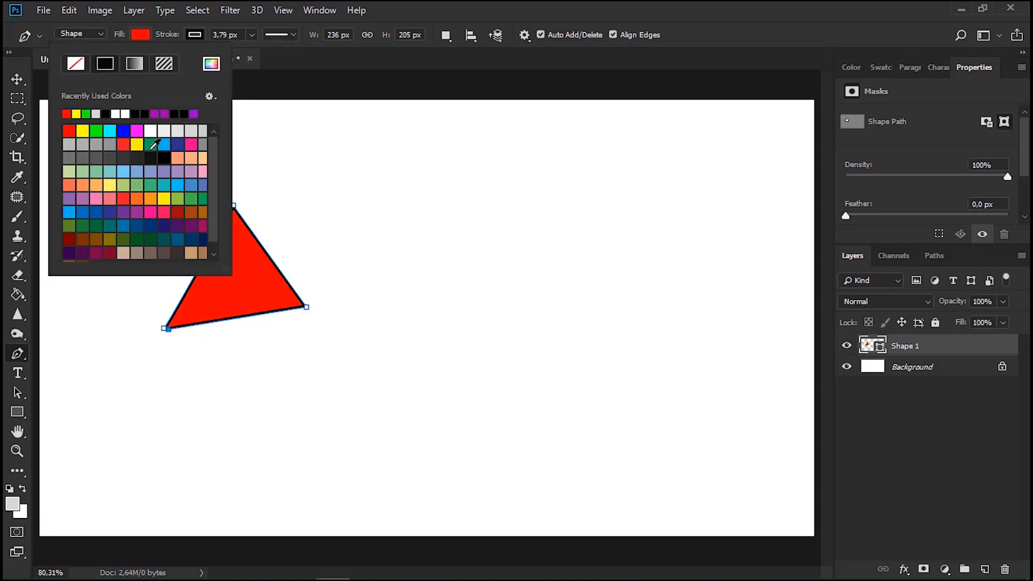
click(211, 64)
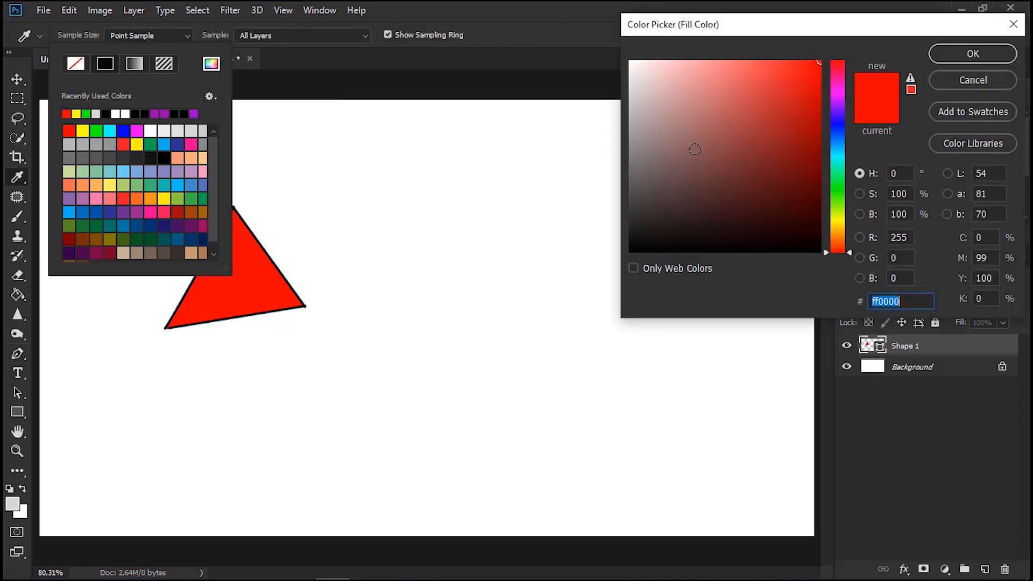
click(723, 152)
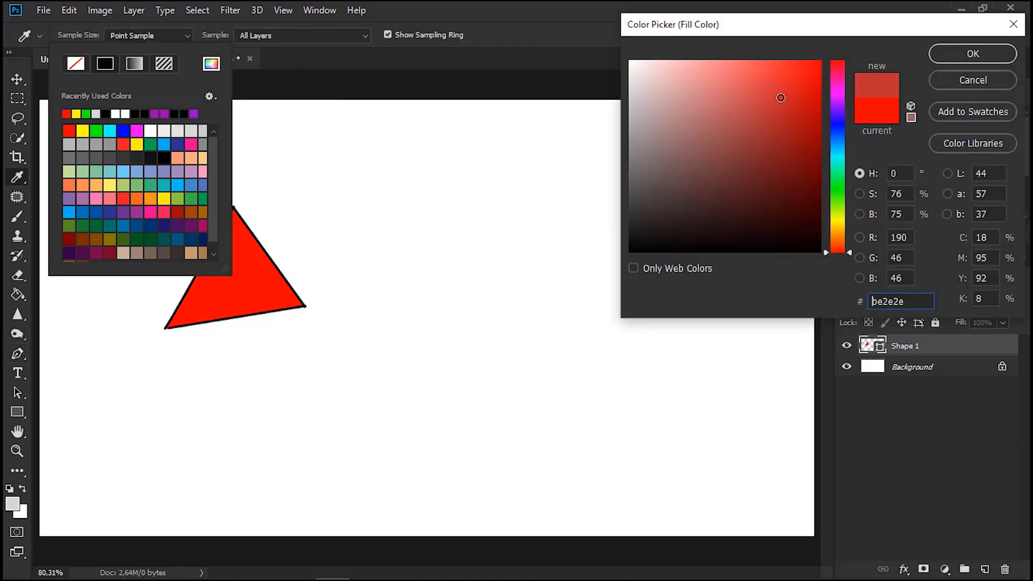
click(985, 49)
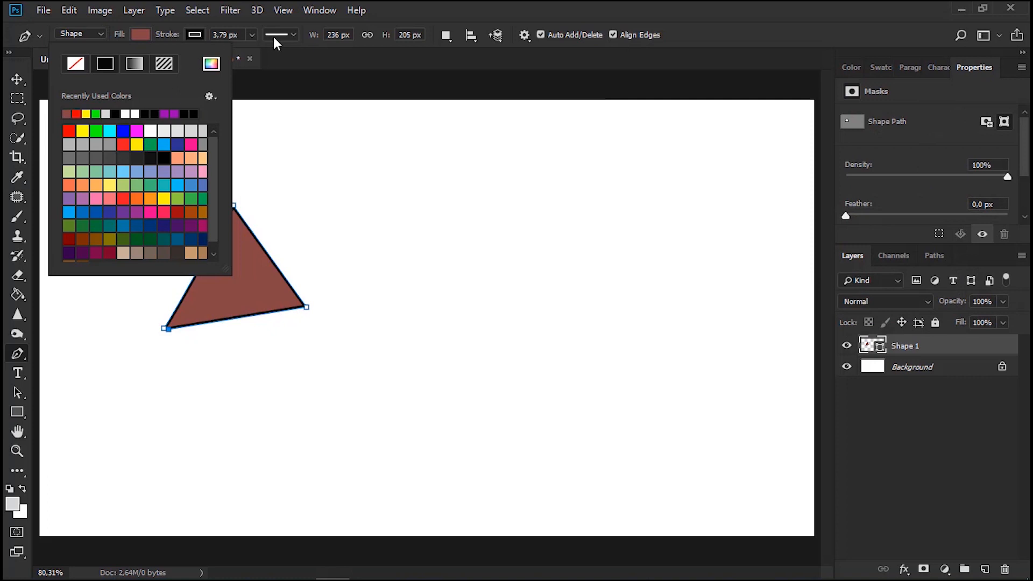
Try a green stroke on the triangle, and set its stroke colour to red
click(144, 30)
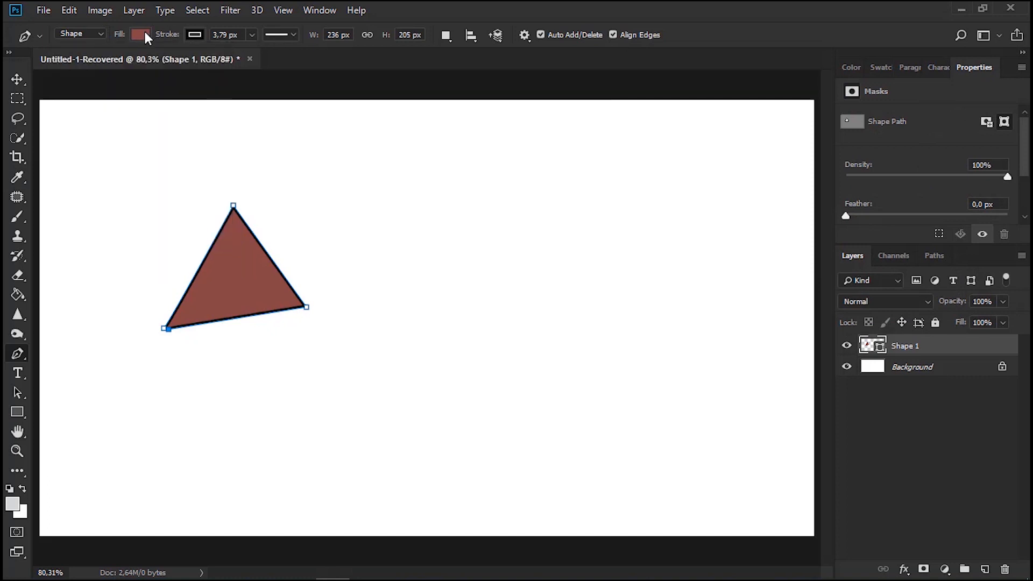
click(193, 35)
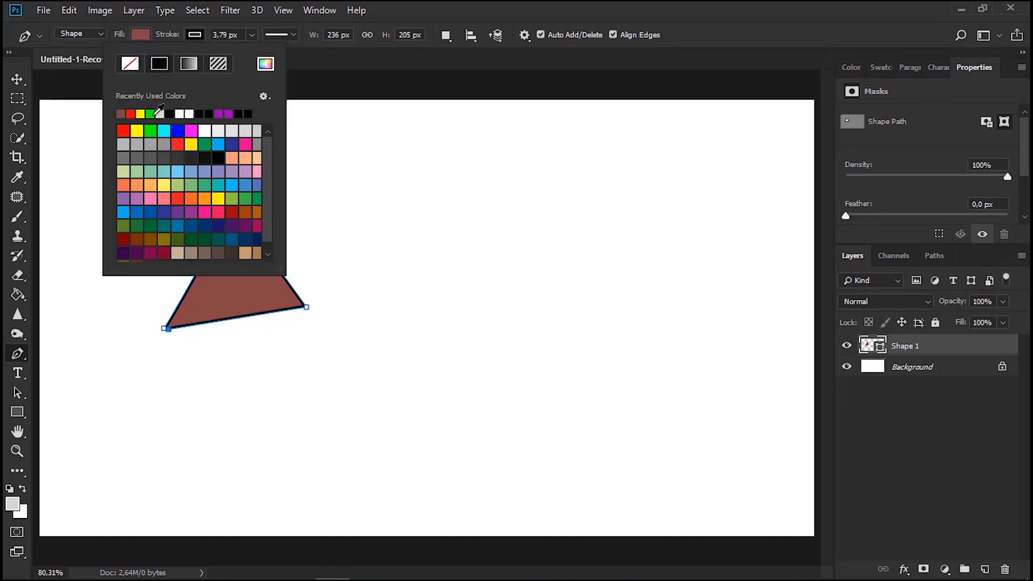
click(151, 114)
click(141, 113)
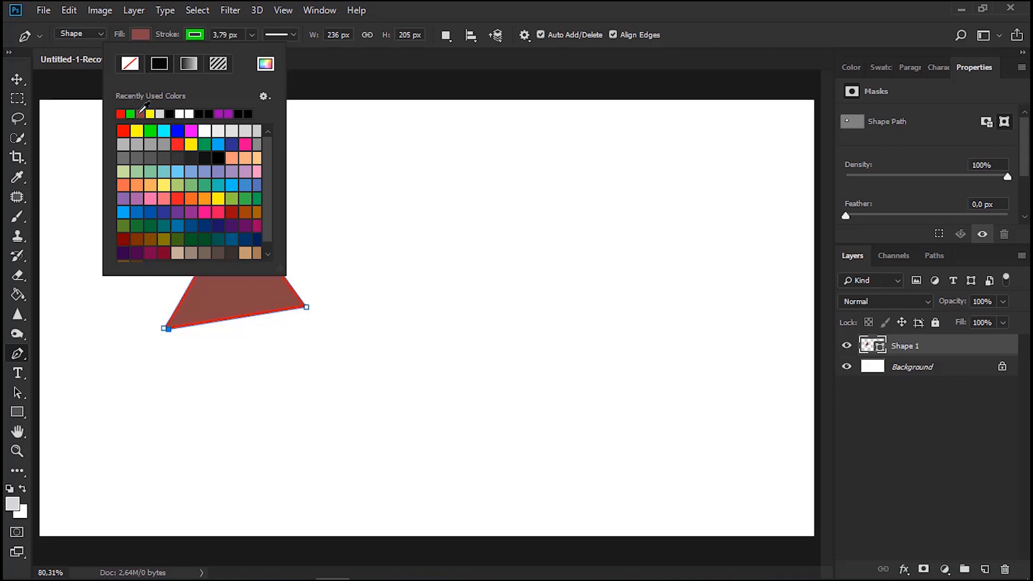
click(330, 63)
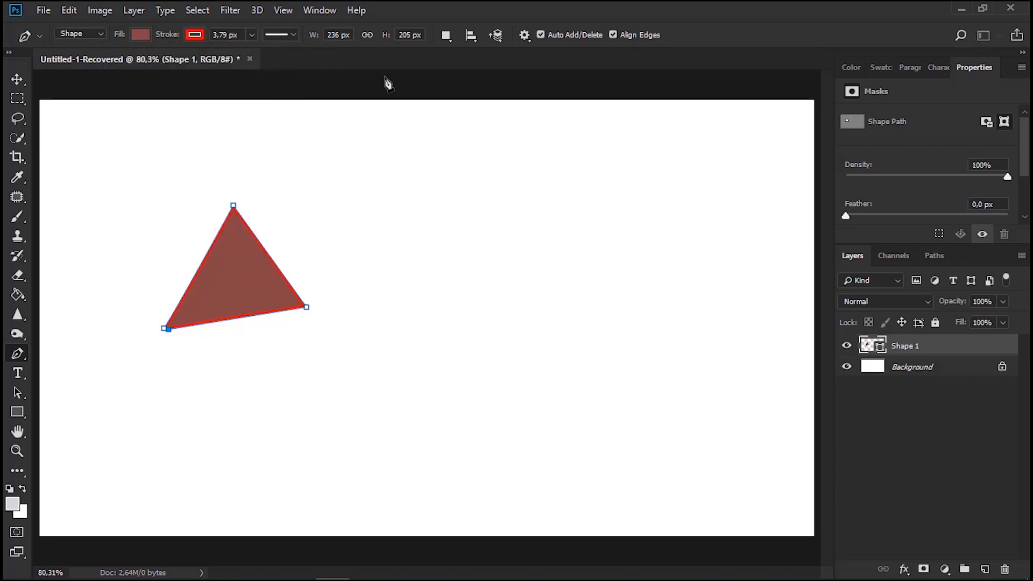
Extend the triangle's path with further anchor points into a closed, self-crossing jagged shape about 664 by 331 px
click(445, 36)
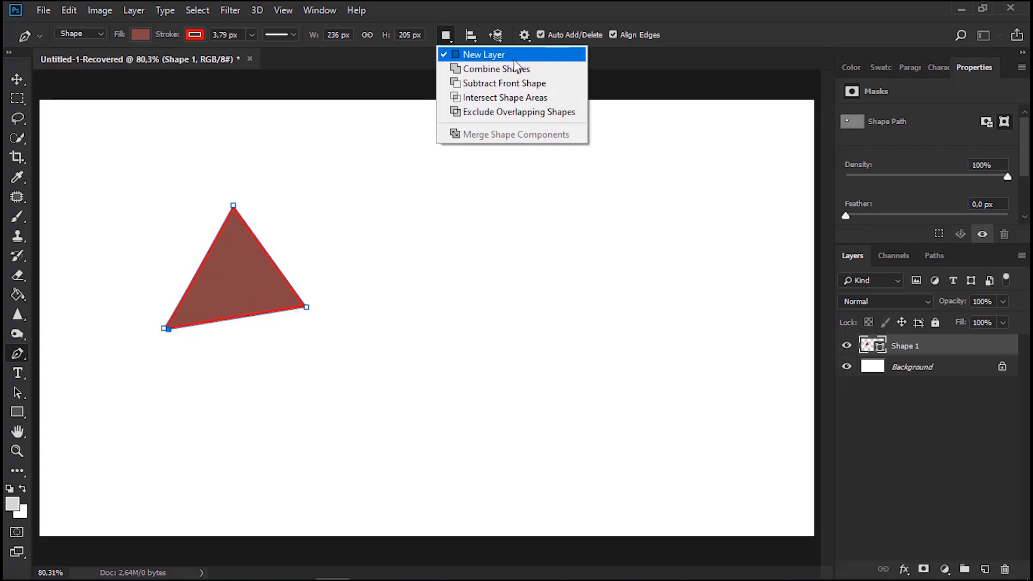
click(365, 207)
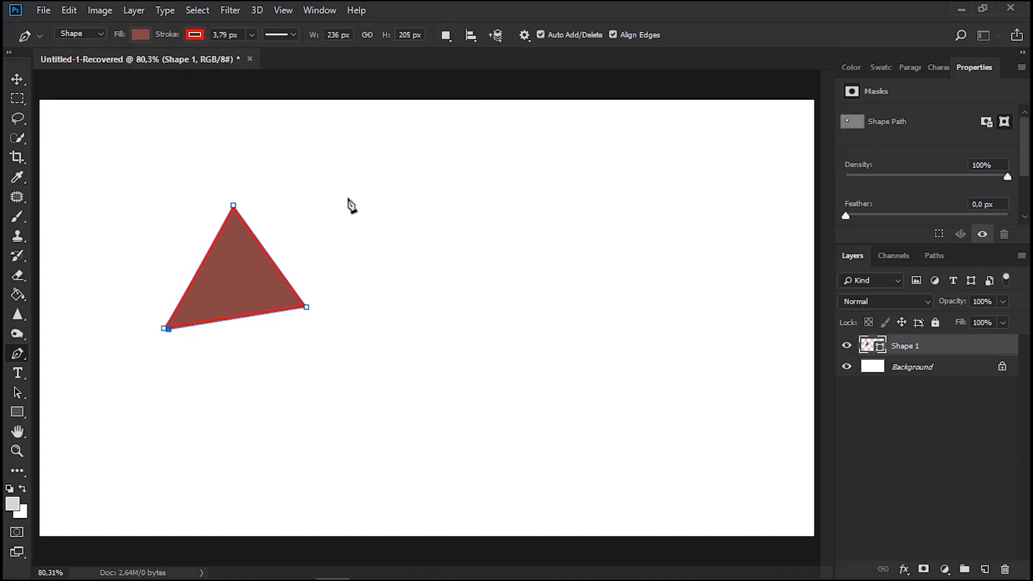
click(345, 199)
click(357, 272)
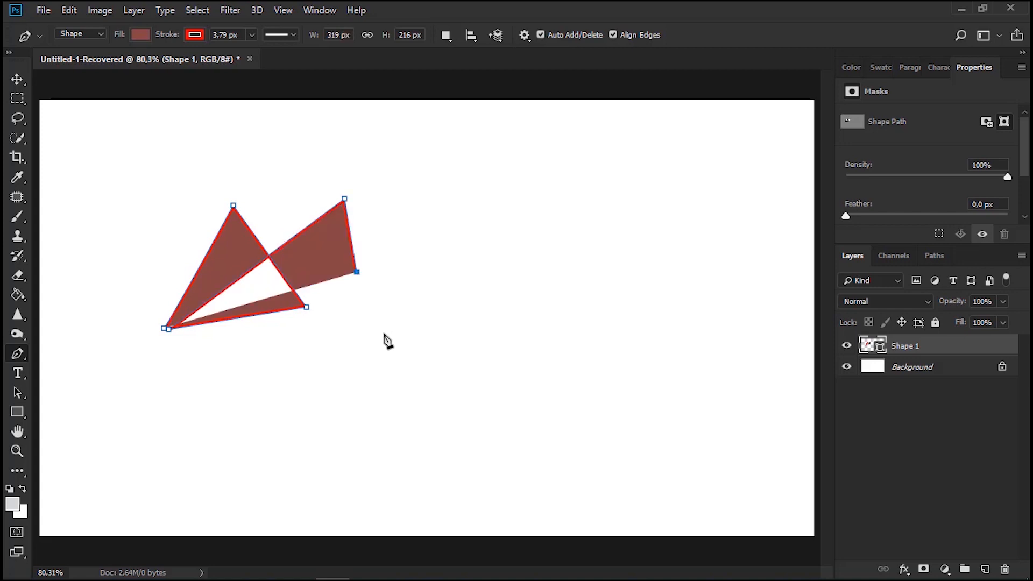
click(384, 333)
click(369, 351)
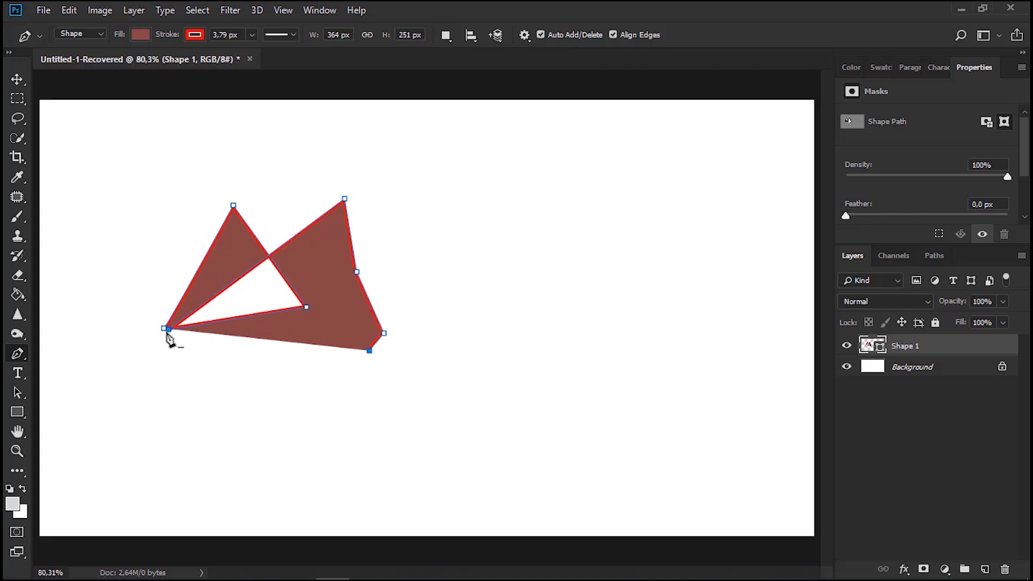
click(492, 201)
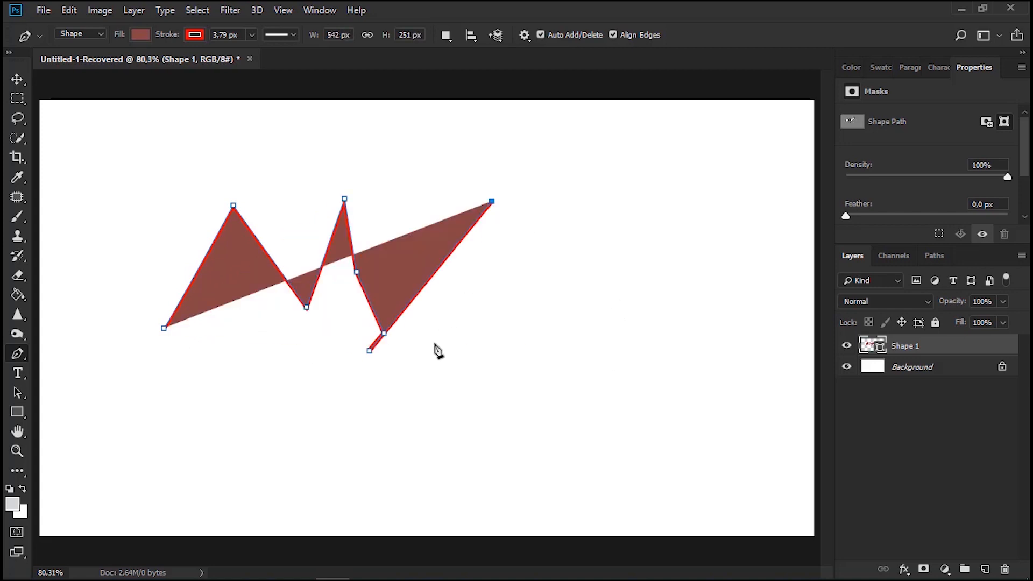
click(248, 398)
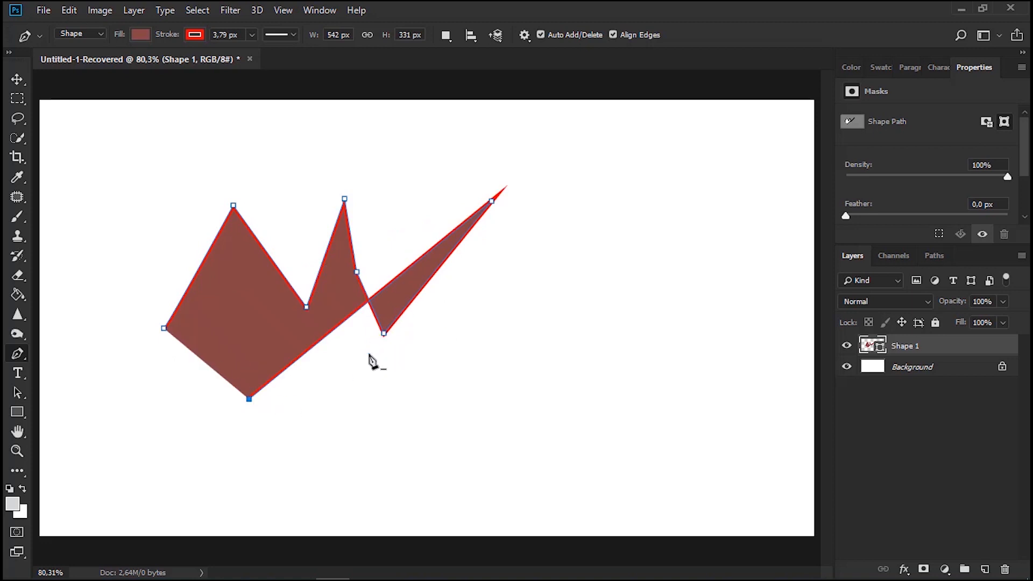
click(565, 258)
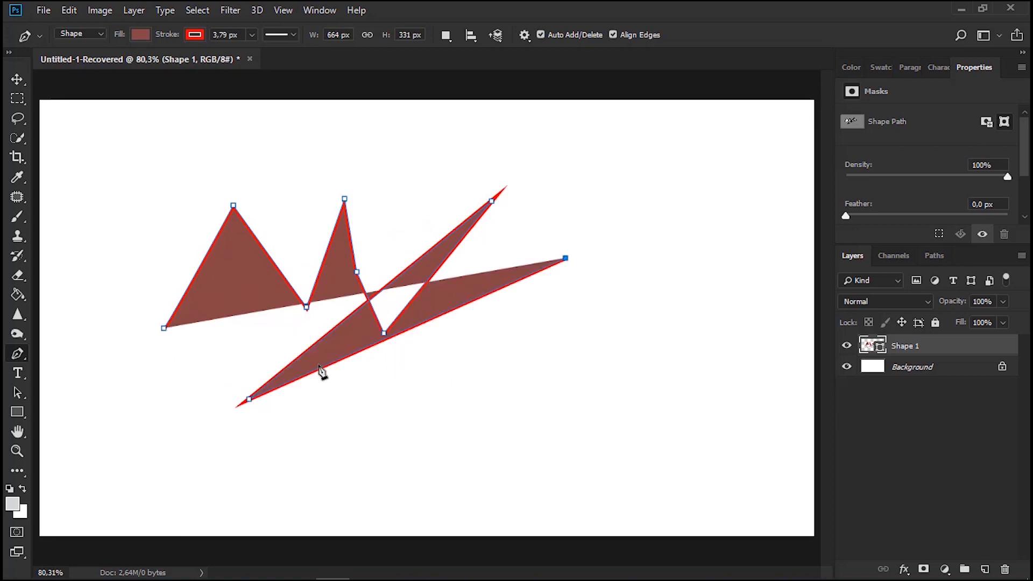
click(163, 327)
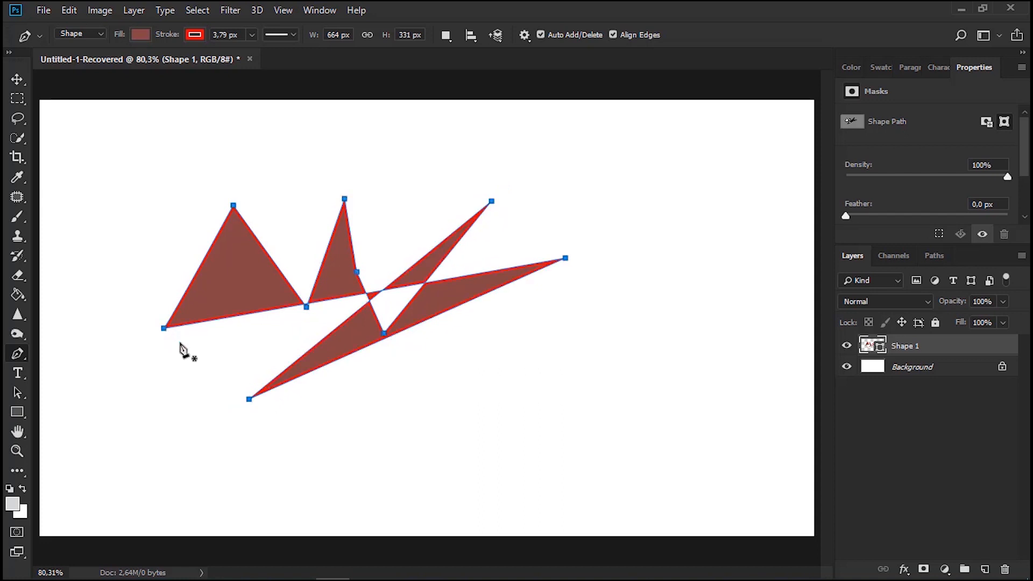
Draw a closed four-sided shape about 207 by 188 px in the empty area on the canvas's right side
click(632, 255)
click(585, 351)
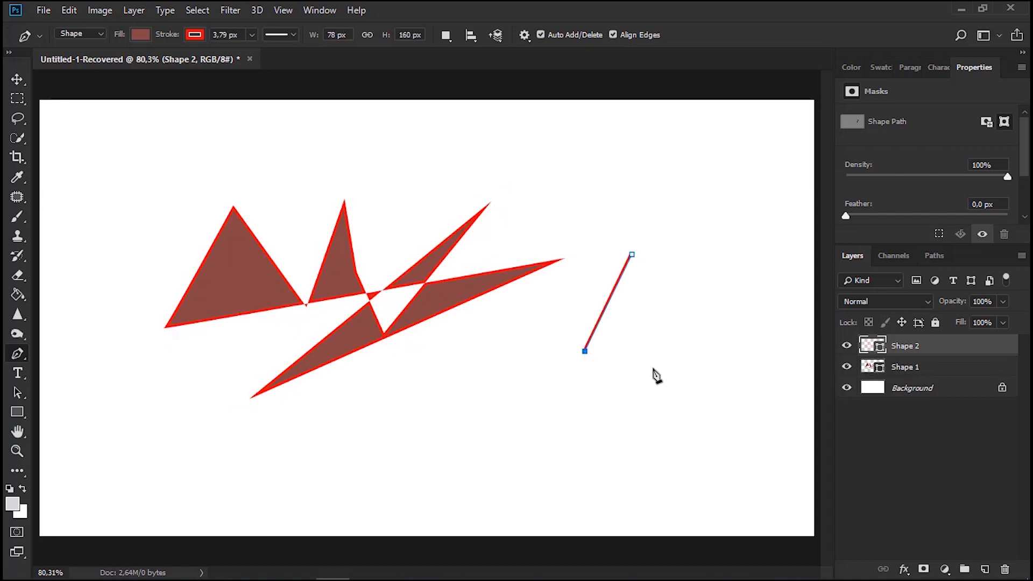
click(653, 368)
click(710, 327)
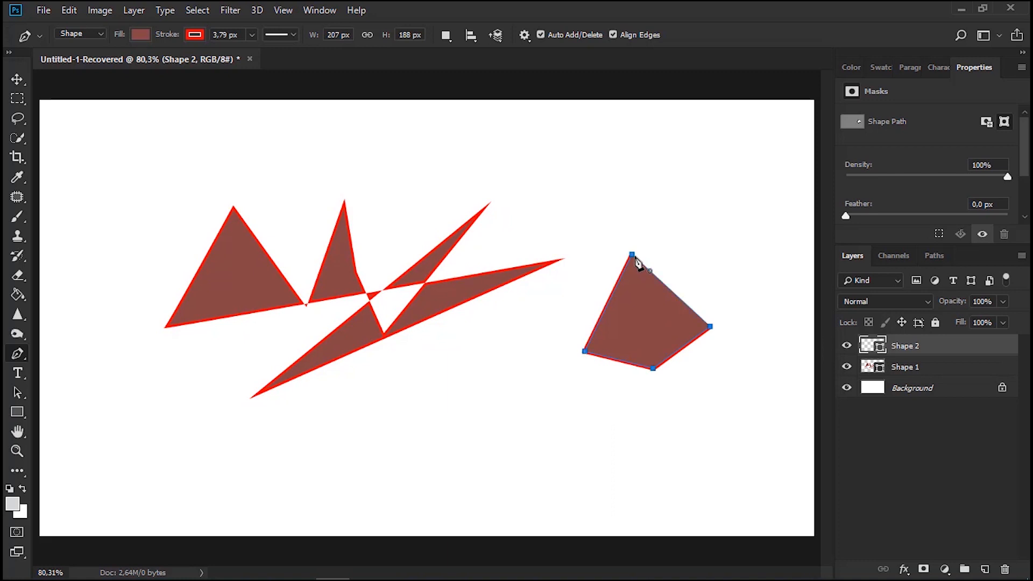
click(635, 259)
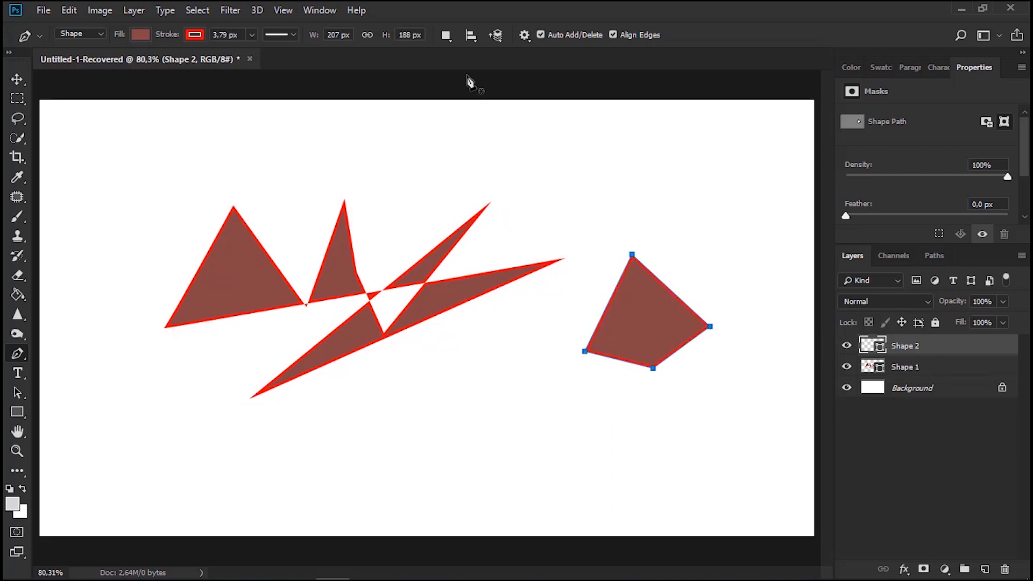
Set the path operation to Combine Shapes and draw a small closed four-point shape overlapping the four-sided shape's upper-right edge
click(448, 37)
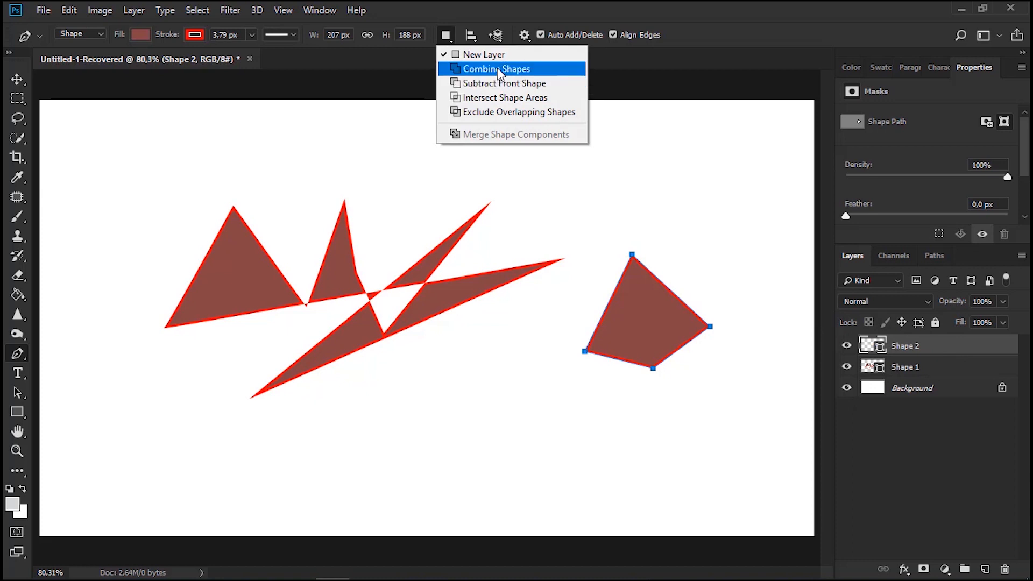
click(500, 69)
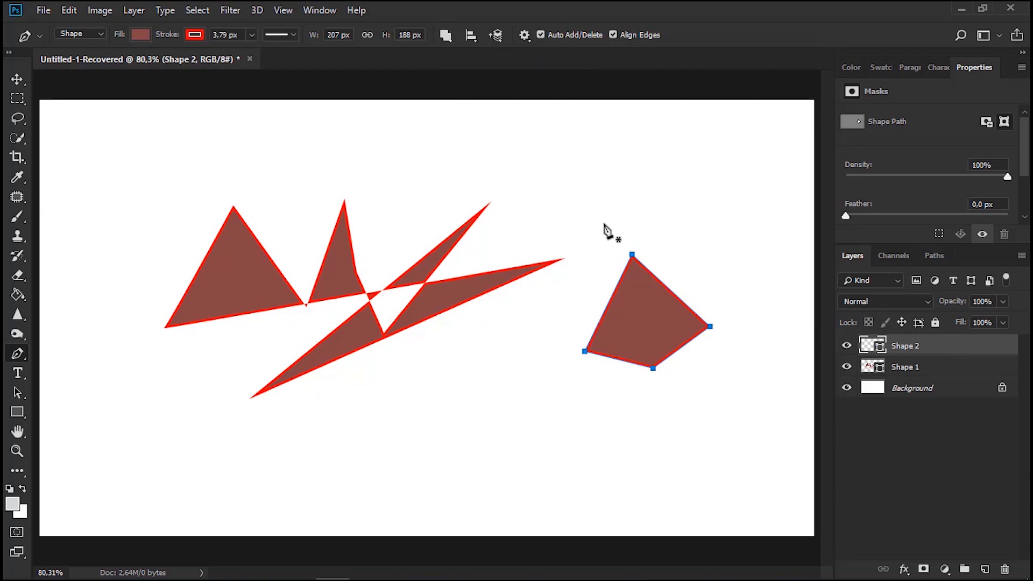
click(682, 255)
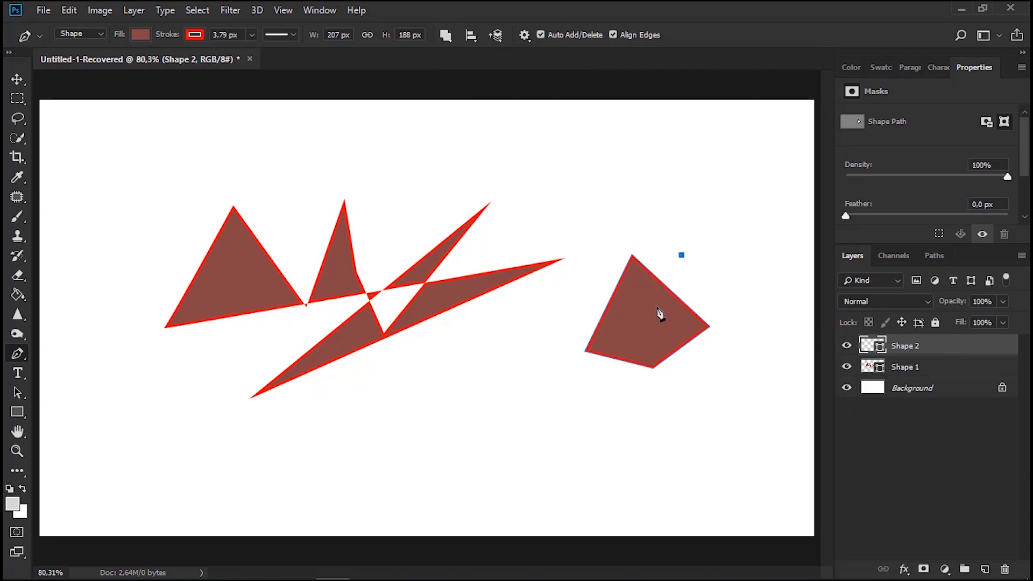
click(698, 306)
click(717, 297)
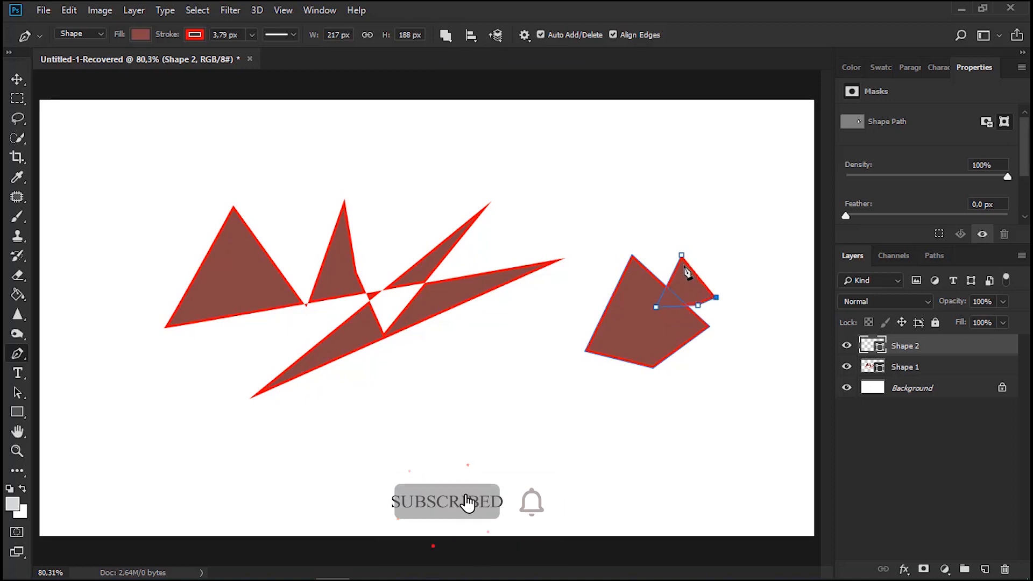
click(681, 255)
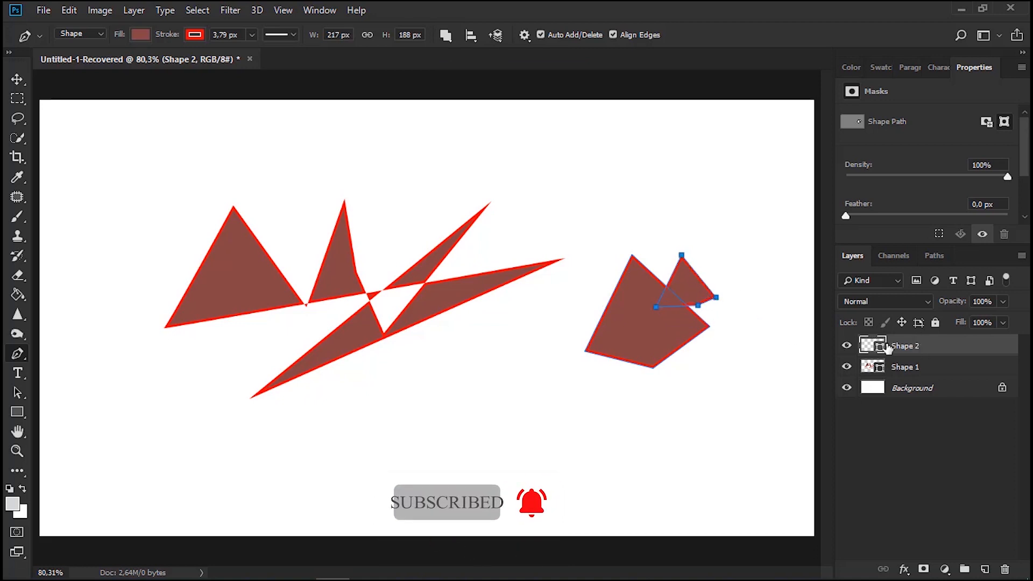
Change the small overlapping shape to Subtract Front Shape, and draw a second closed cutout across the four-sided shape's lower edge
click(446, 35)
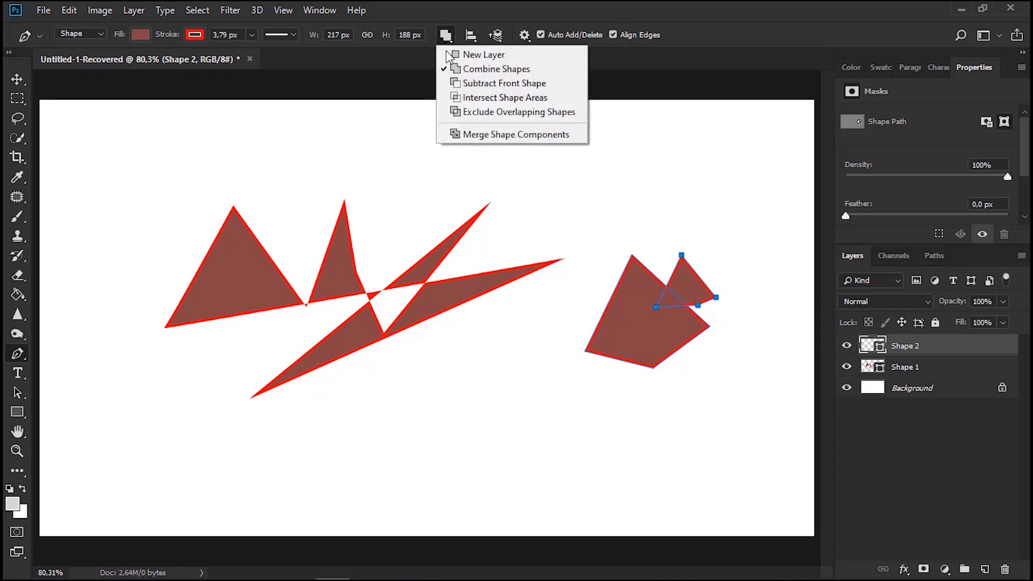
click(468, 84)
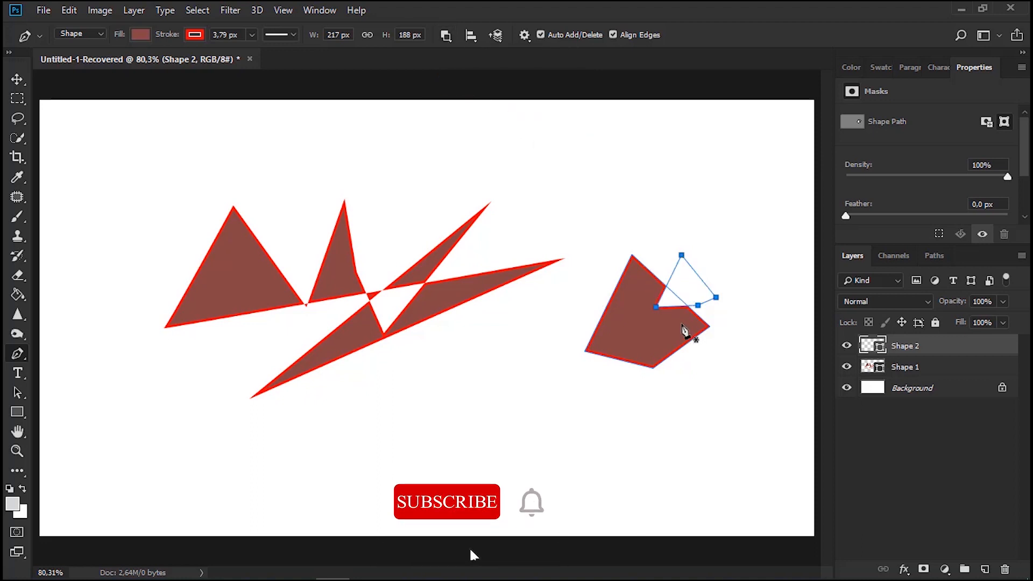
click(628, 341)
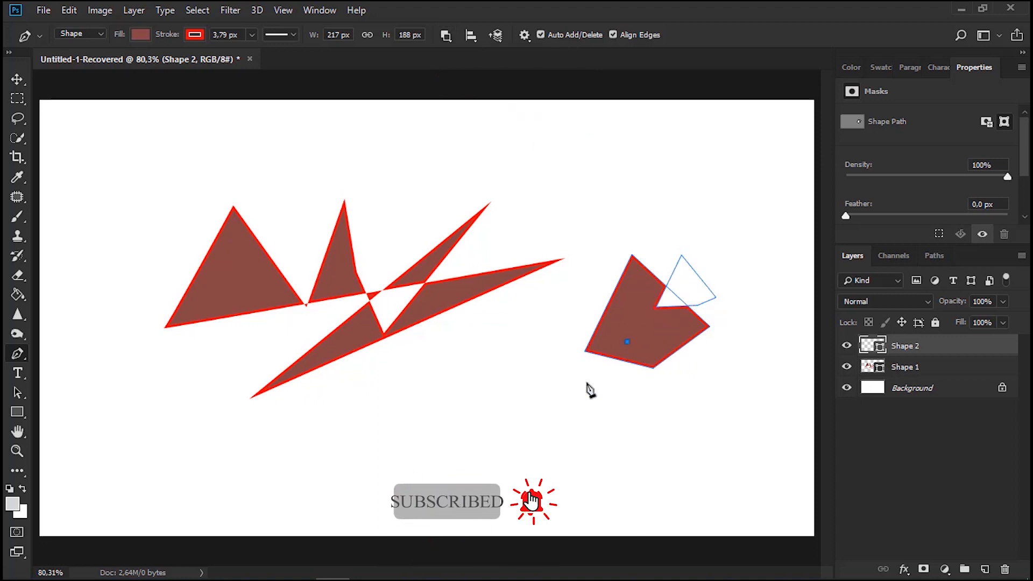
click(586, 383)
drag(621, 389, 642, 389)
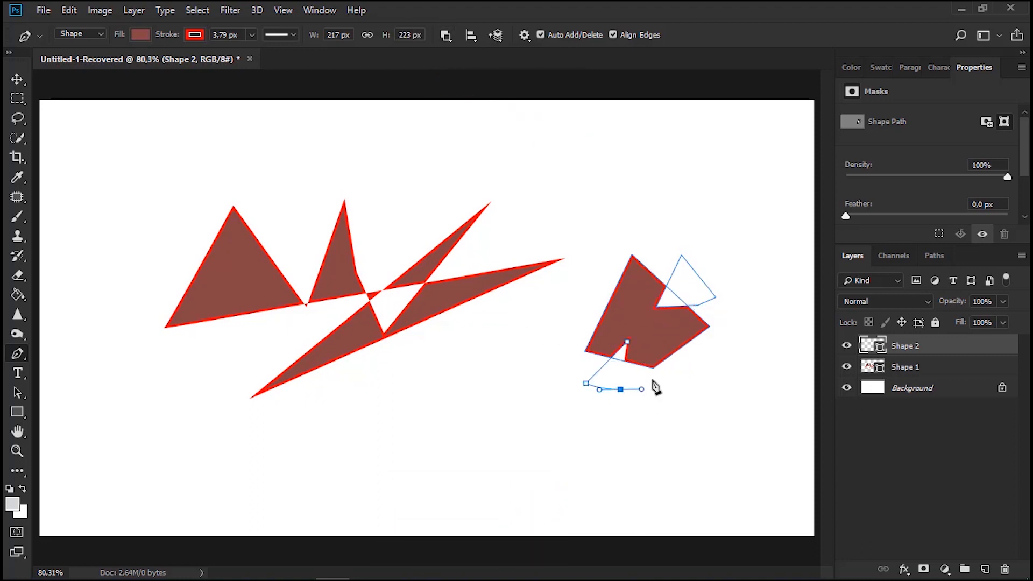
click(651, 379)
click(627, 342)
click(447, 36)
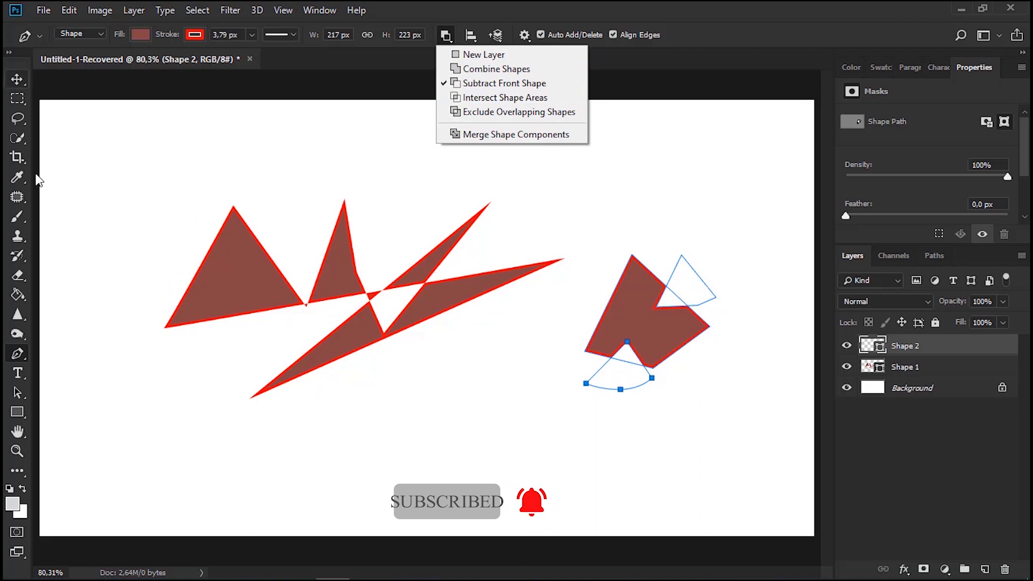
Draw a closed rounded outline with the Freeform Pen tool in the empty area below the jagged shape
click(22, 352)
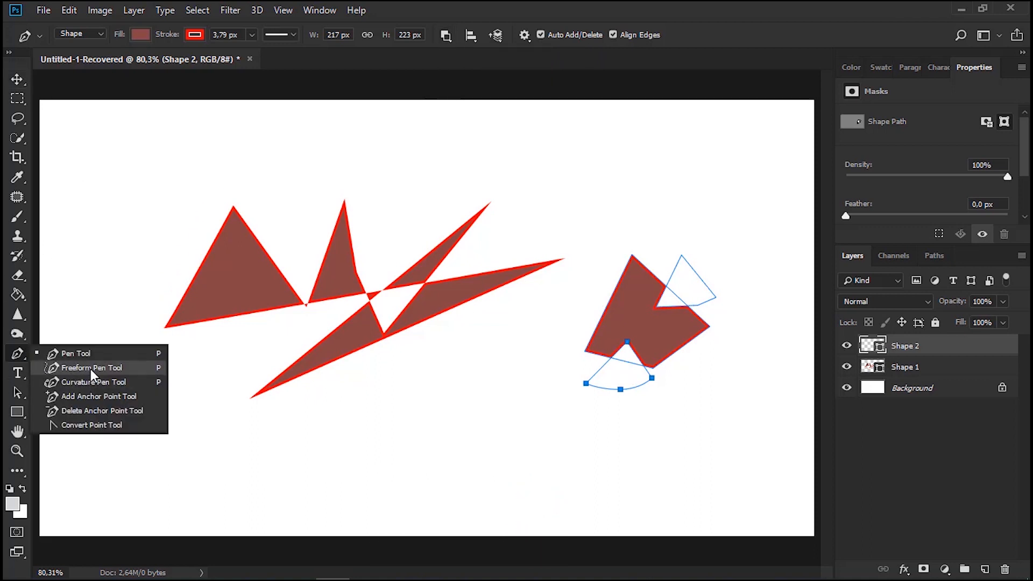
click(90, 368)
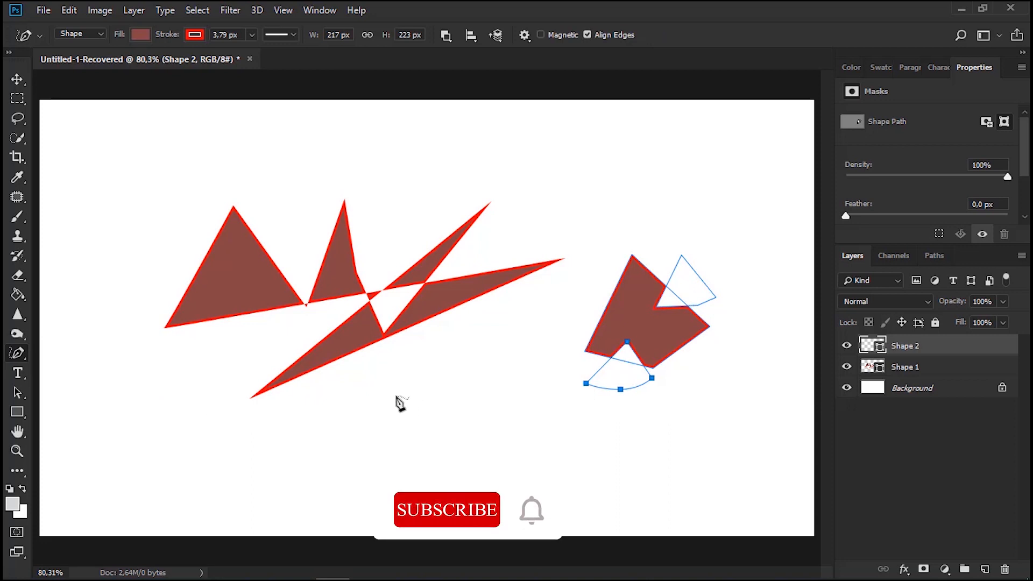
mouse_move(370, 394)
mouse_down()
mouse_move(357, 419)
mouse_move(373, 483)
mouse_up()
mouse_move(476, 468)
mouse_down()
mouse_move(490, 398)
mouse_move(420, 378)
mouse_move(371, 396)
mouse_up()
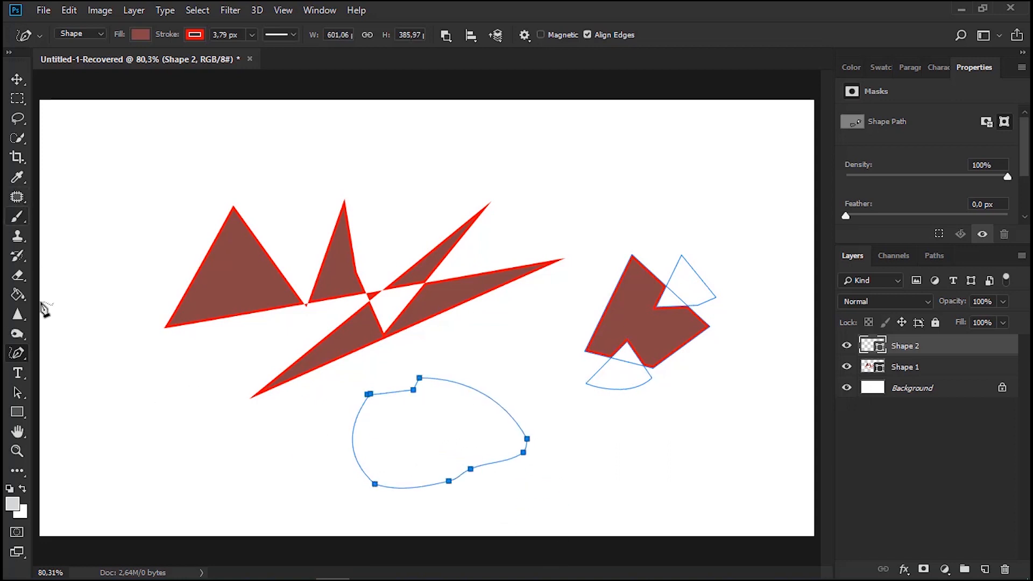
Use the Curvature Pen tool to add anchor points on the freeform outline's upper-right curve and the four-sided shape's upper edges
right_click(17, 354)
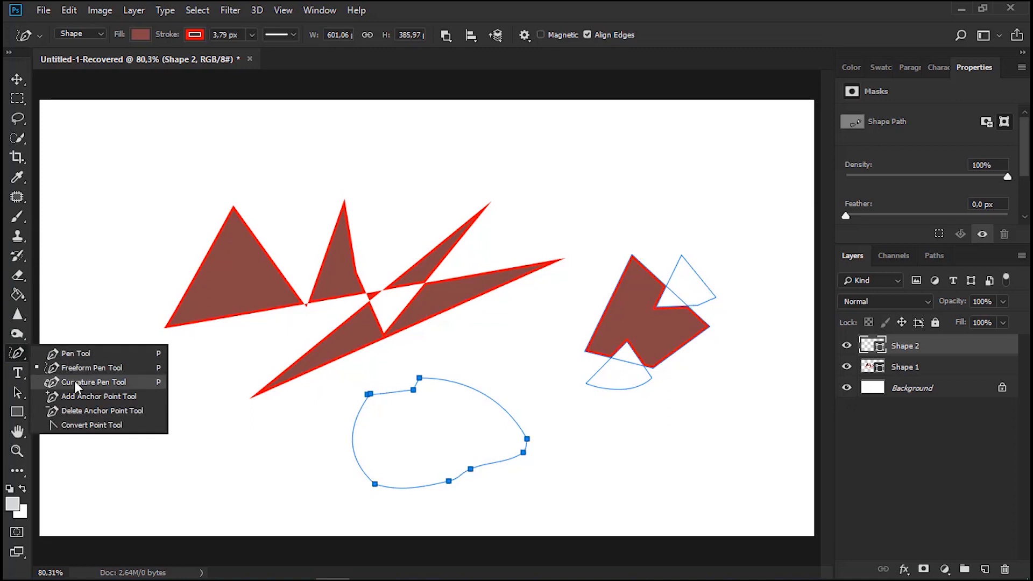
click(101, 386)
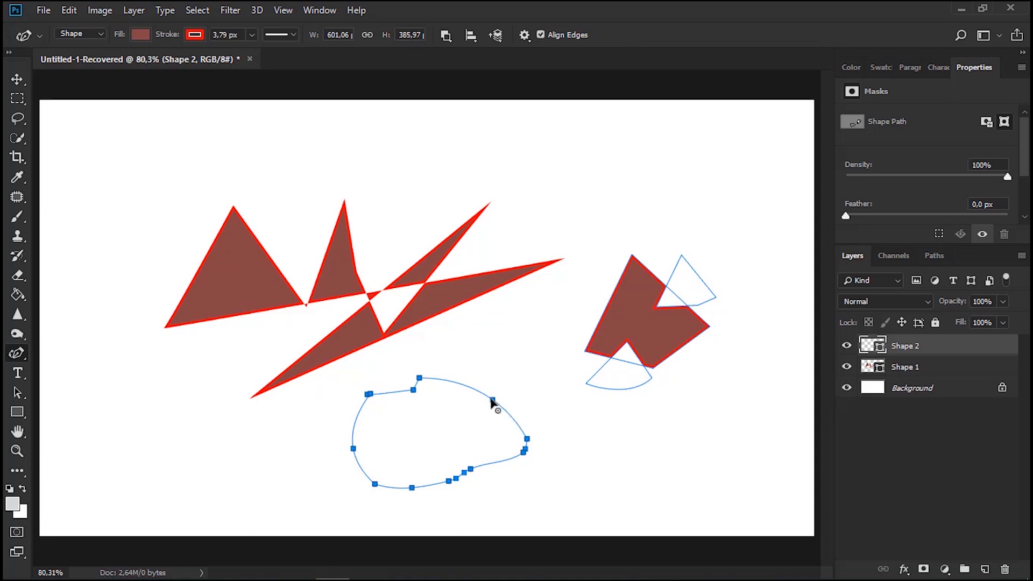
click(460, 384)
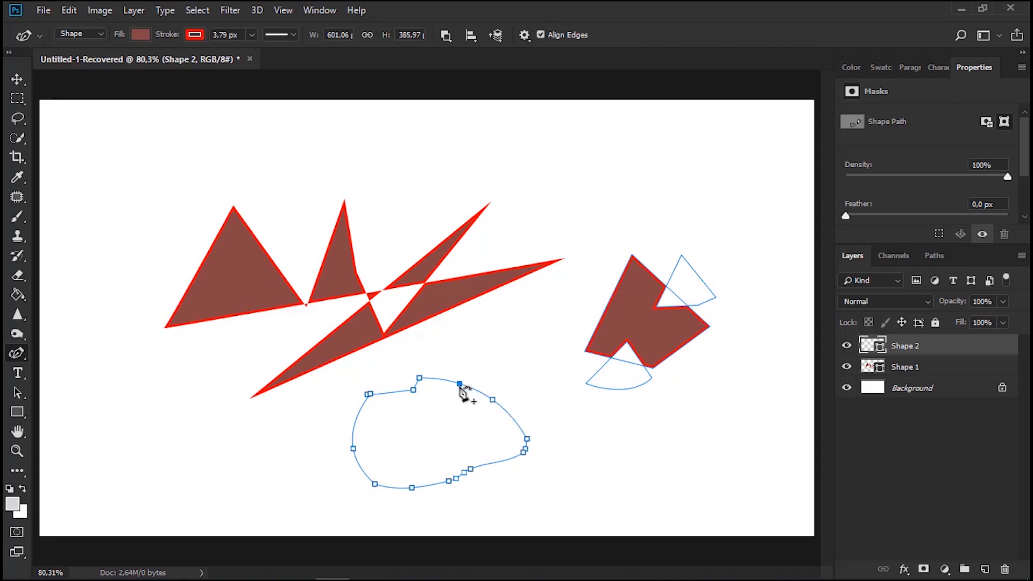
click(514, 421)
click(610, 300)
Use the Add Anchor Point tool to bulge the four-sided shape's left edge outward and dent the freeform outline's upper-right curve inward
click(18, 353)
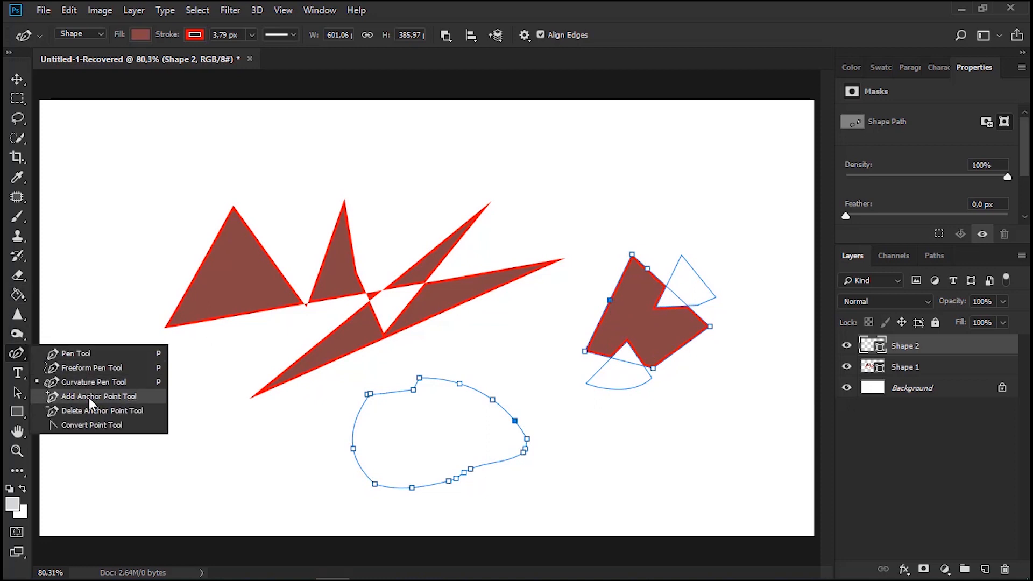
click(89, 398)
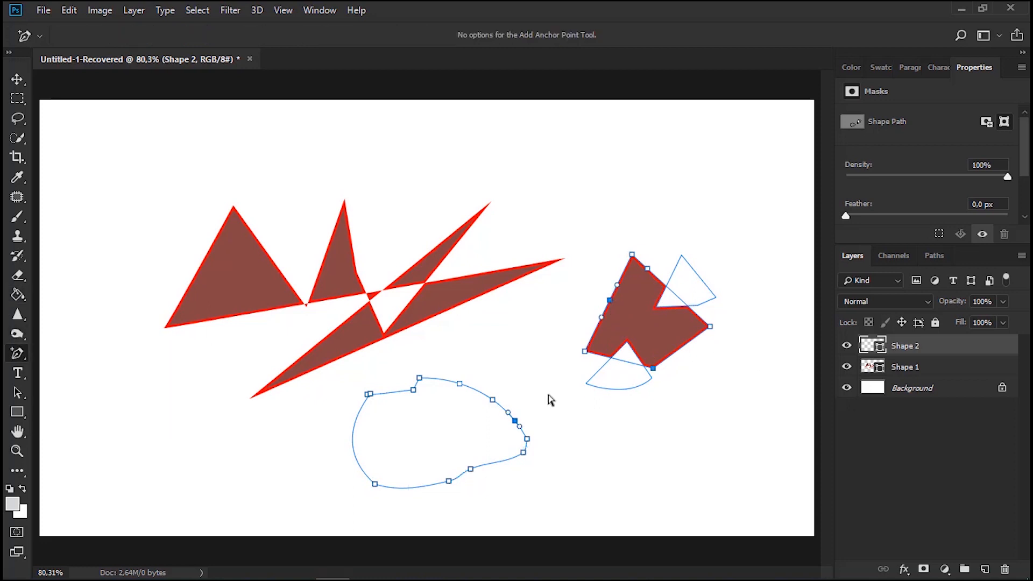
drag(618, 290, 604, 255)
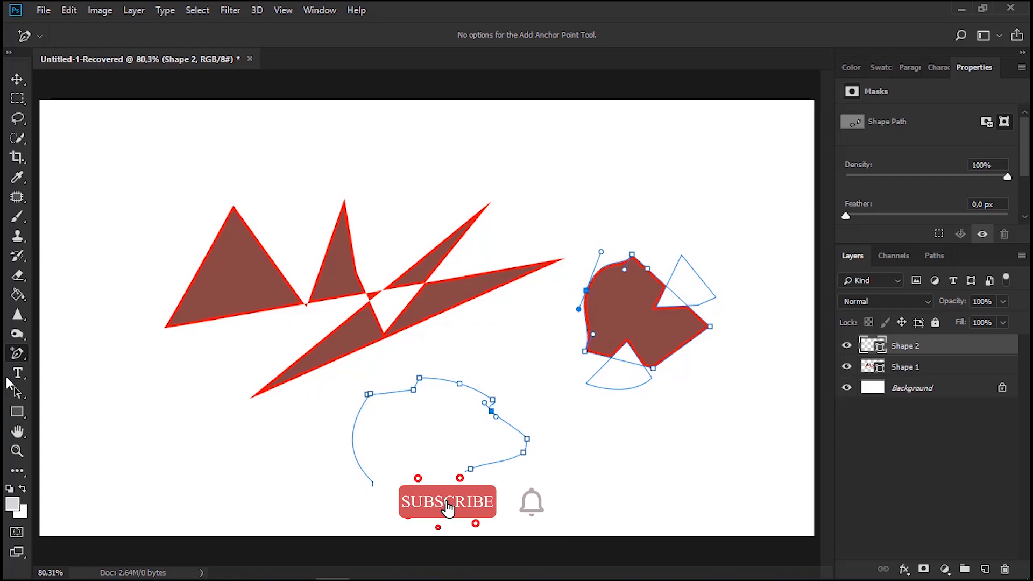
Remove the anchor point from the bulged left edge of the red four-sided shape with the Delete Anchor Point tool
right_click(18, 354)
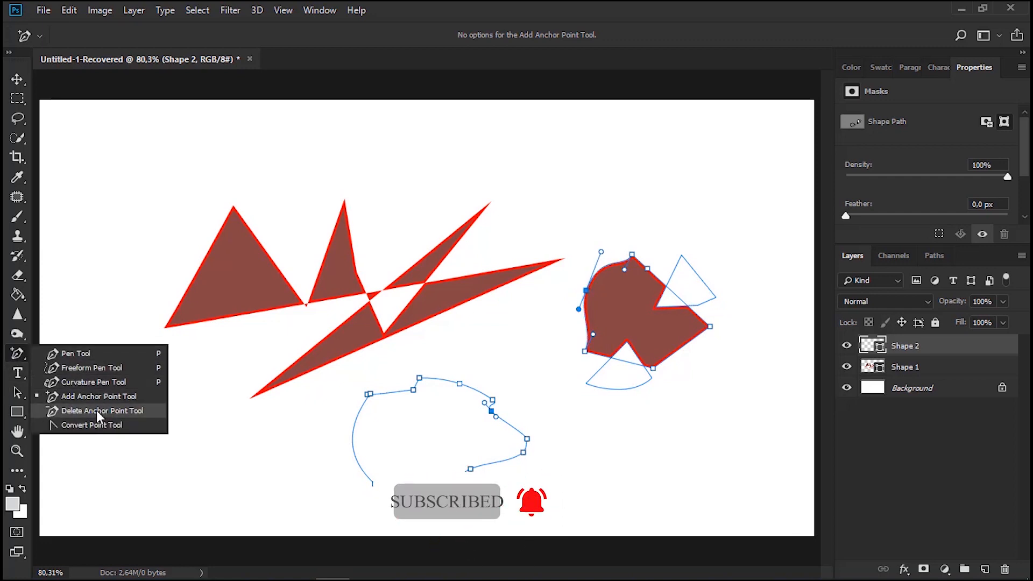
click(96, 411)
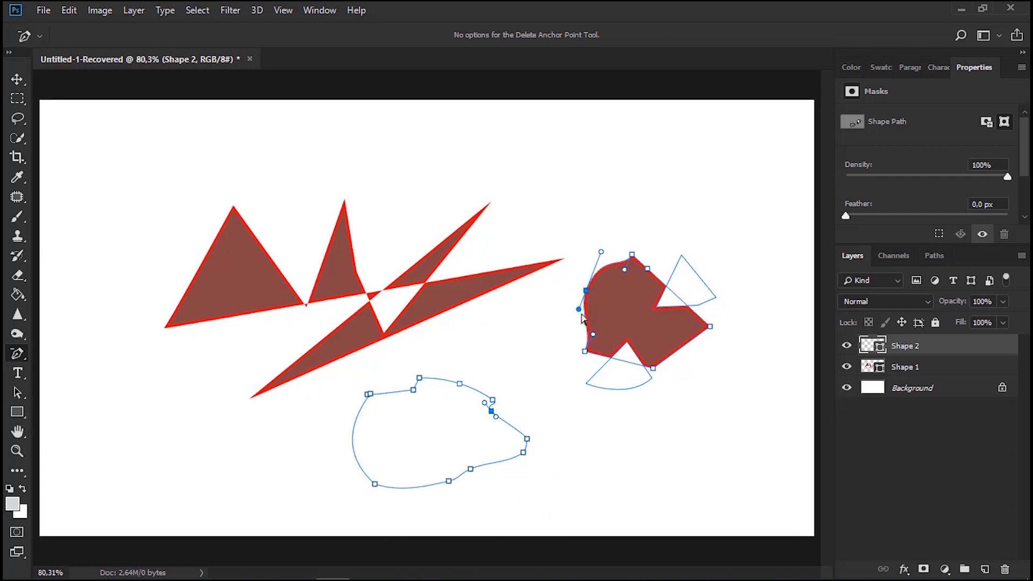
click(587, 291)
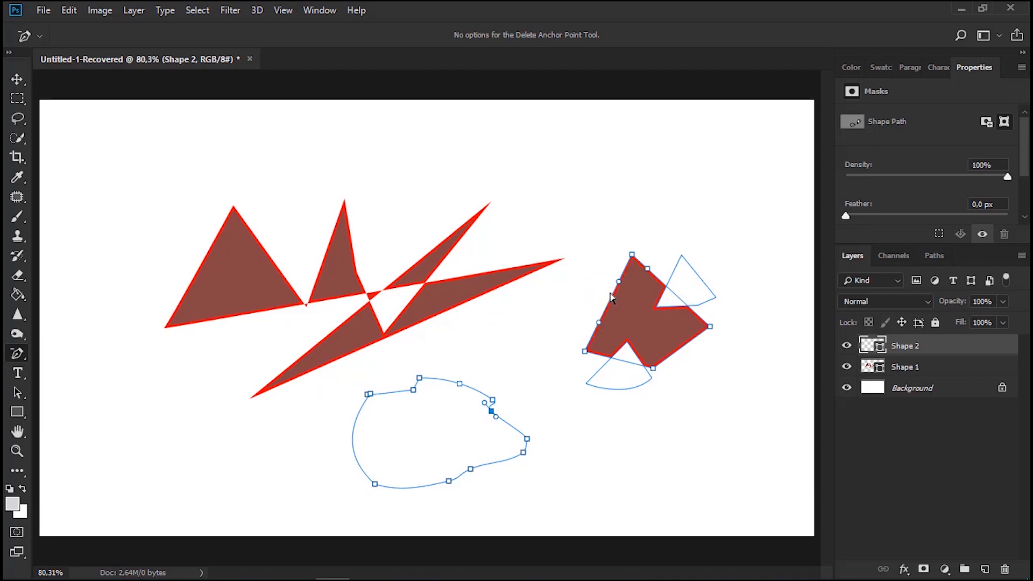
Add an anchor point midway along the four-sided shape's straight left edge and tilt its direction handles to curve the edge slightly
right_click(14, 354)
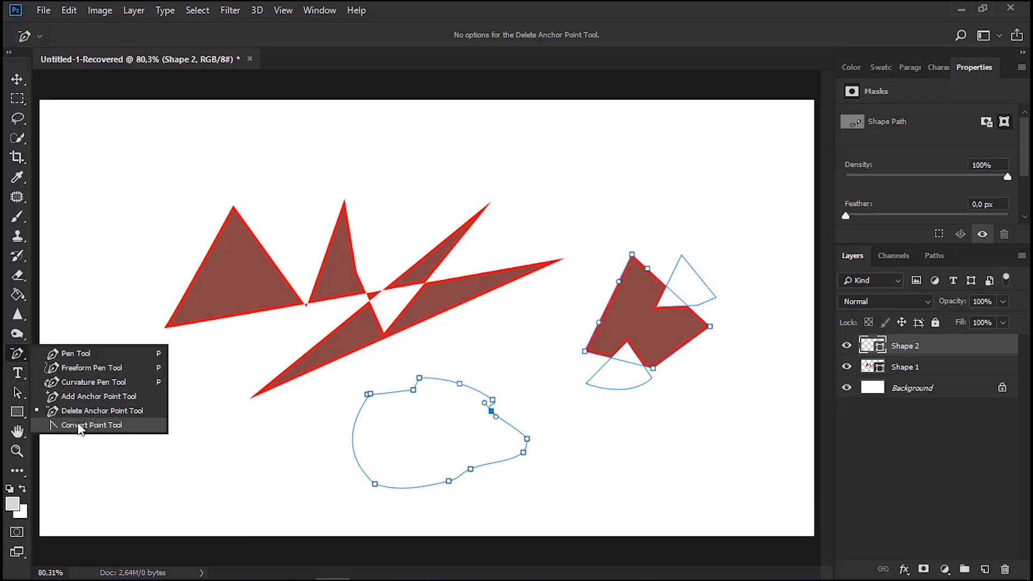
click(83, 425)
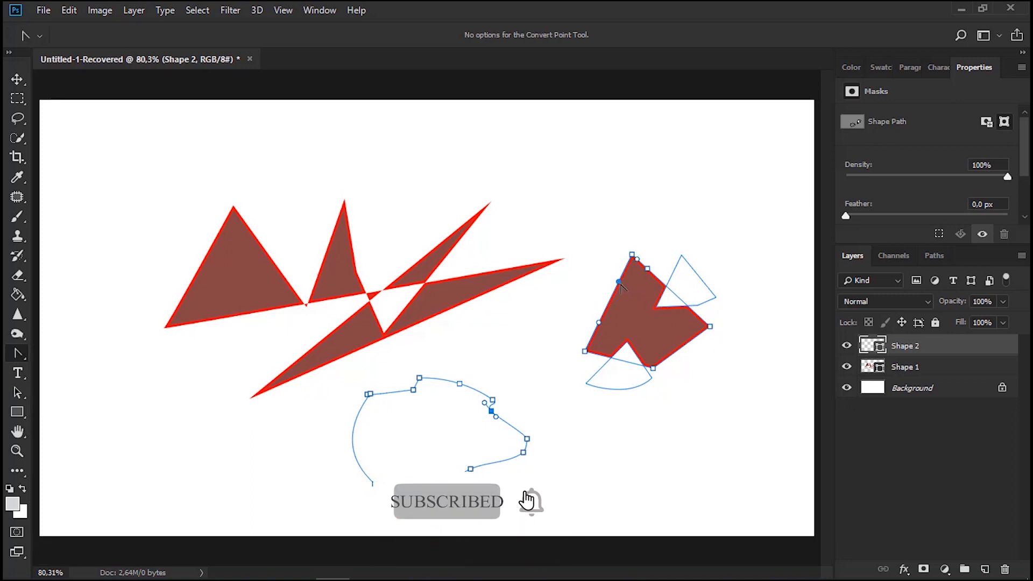
right_click(12, 354)
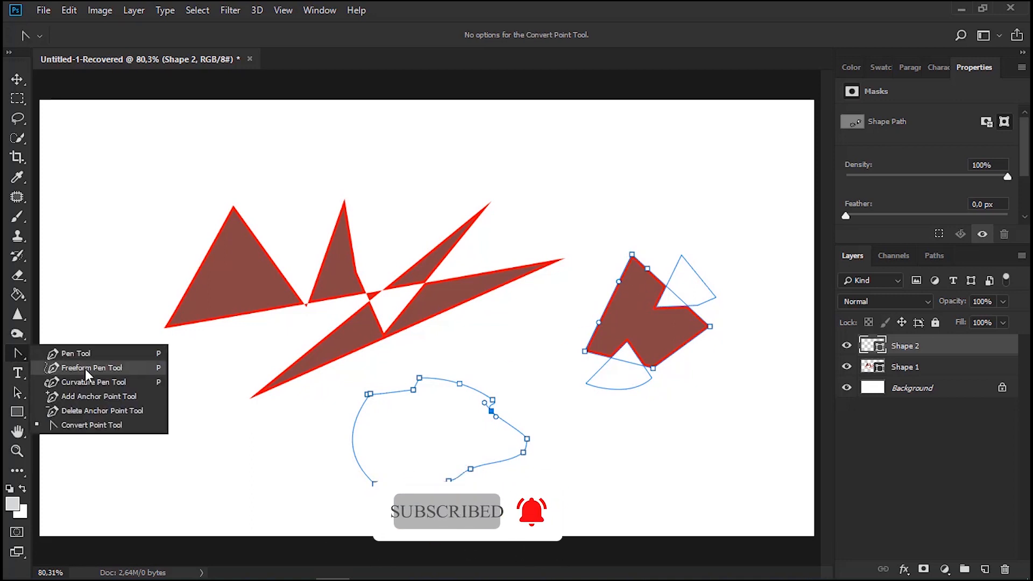
click(88, 395)
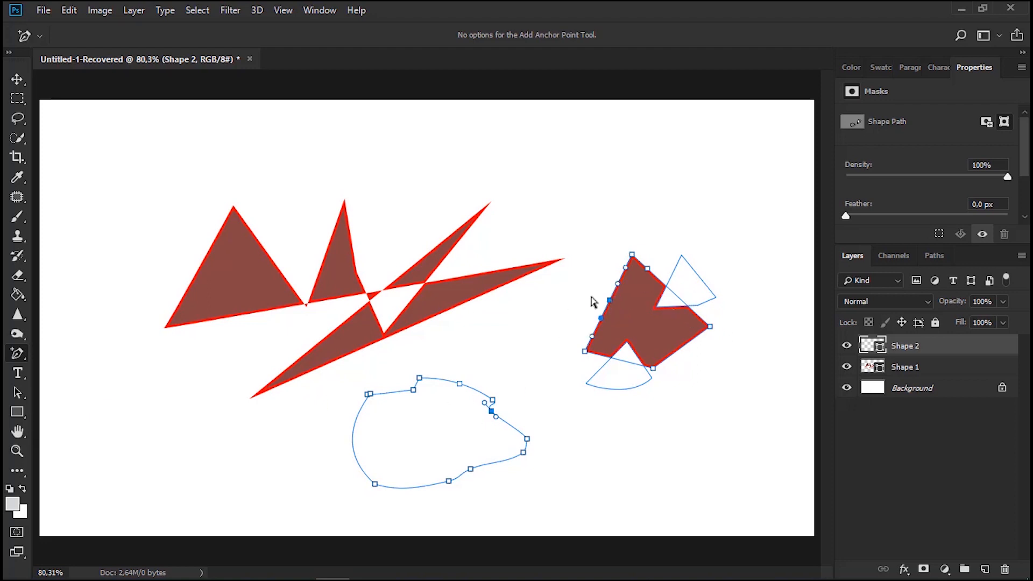
mouse_move(618, 289)
mouse_down()
mouse_move(595, 272)
mouse_move(615, 279)
mouse_up()
Use the Convert Point tool to pull the new point's two handles outward independently, forming two rounded lobes on the left edge
right_click(17, 354)
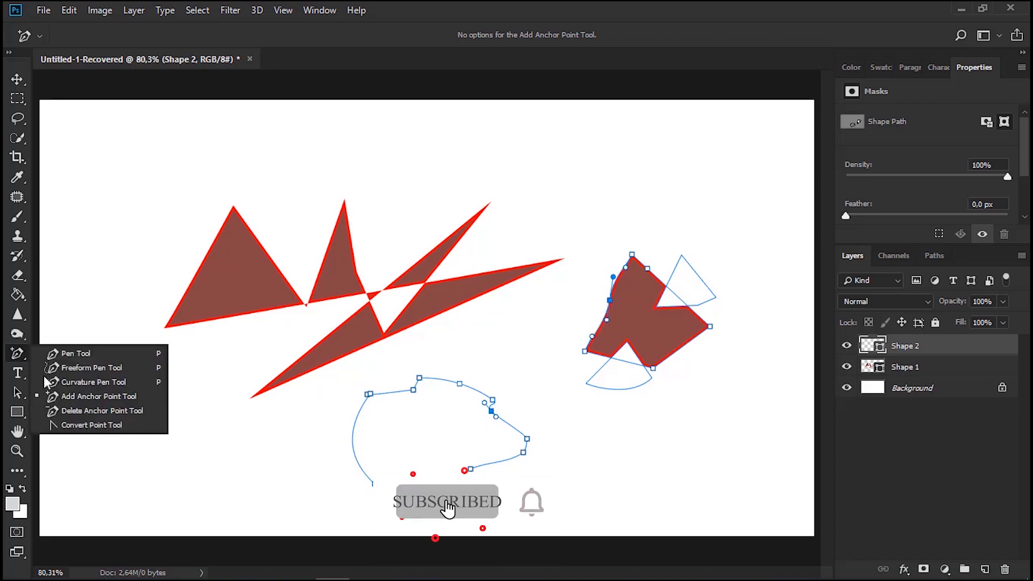
click(74, 424)
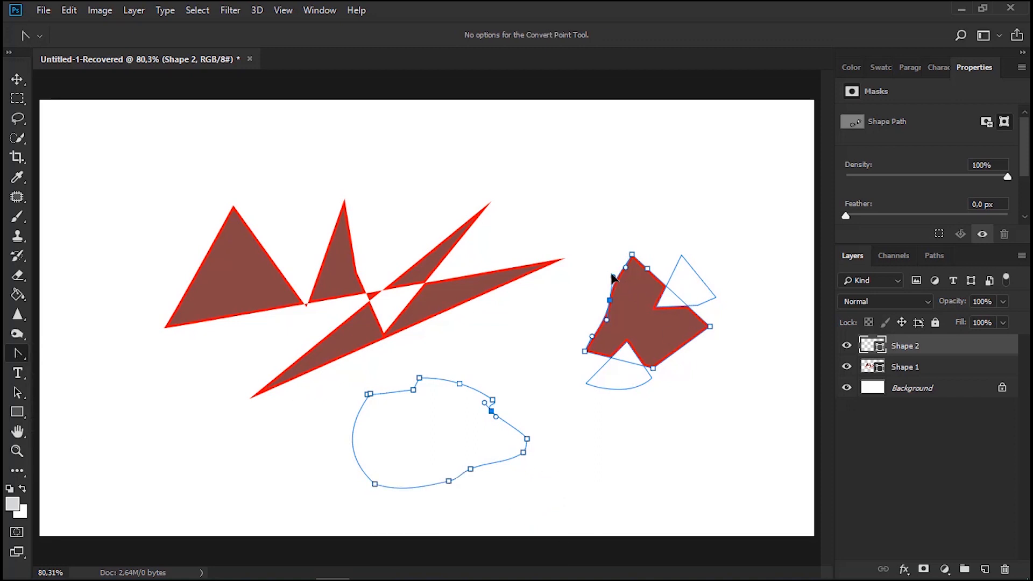
drag(614, 277, 591, 226)
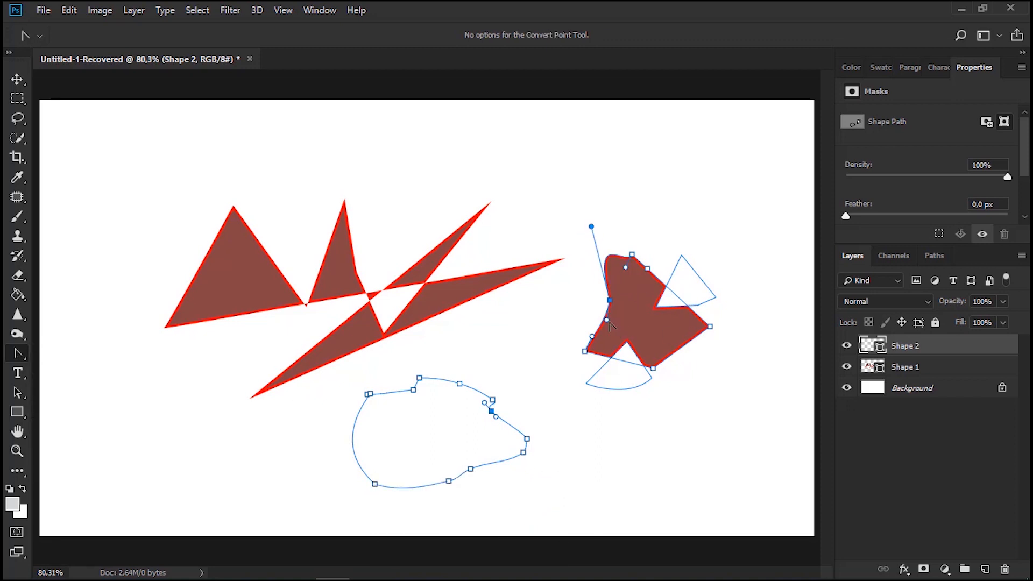
drag(607, 320, 549, 314)
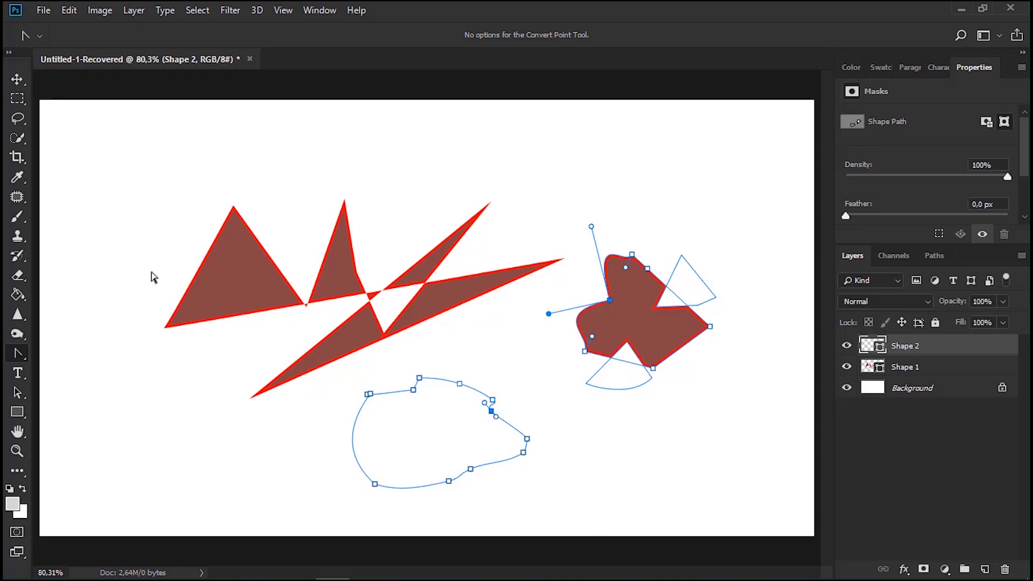